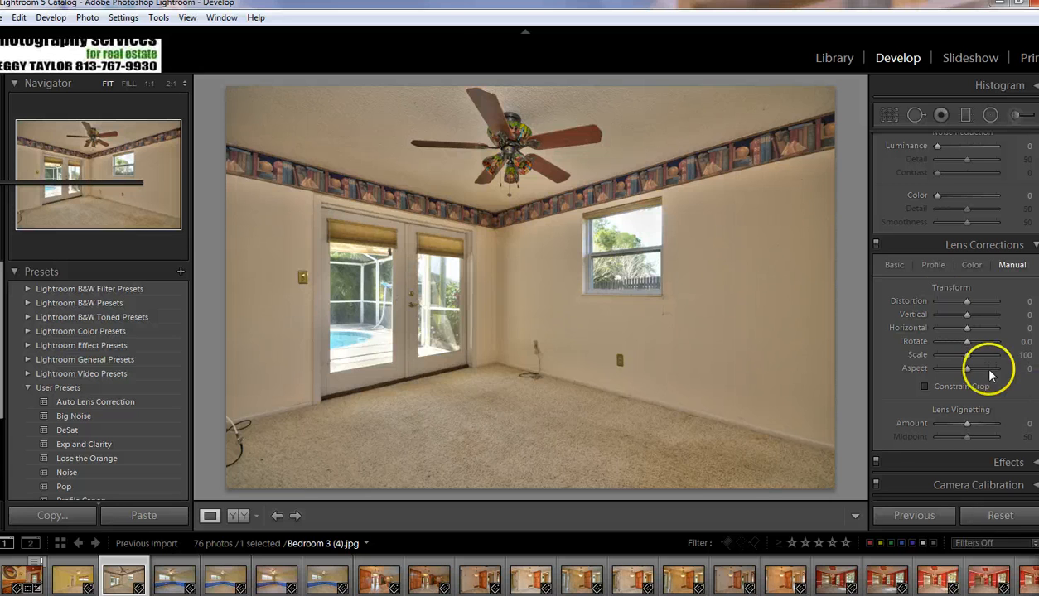
# Set Highlights to +2 on the bedroom photo and open it in Photoshop for editing
pyautogui.scroll(10, 1027, 302)
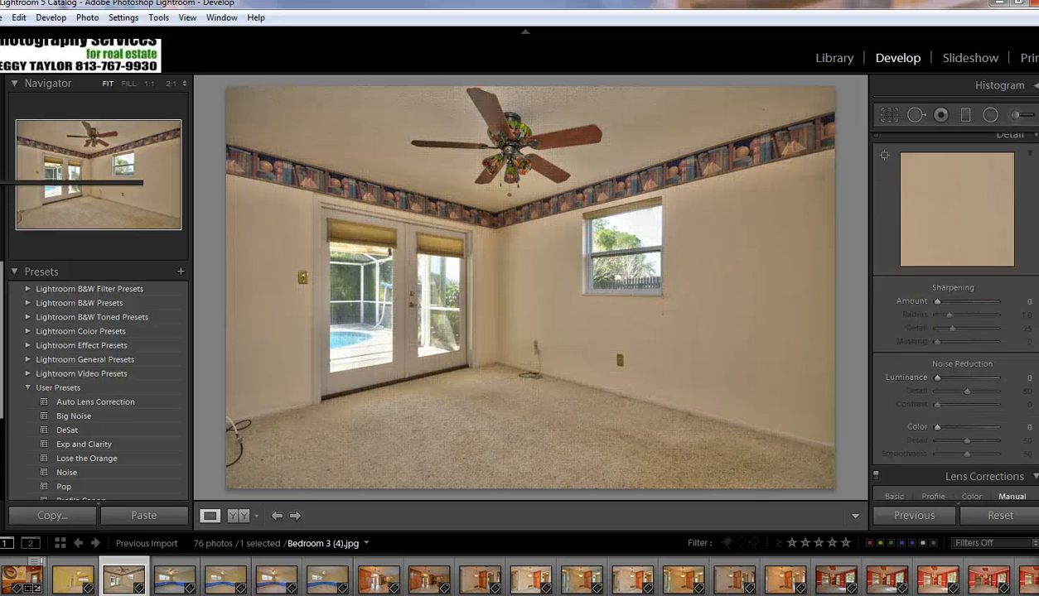
pyautogui.scroll(10, 1027, 249)
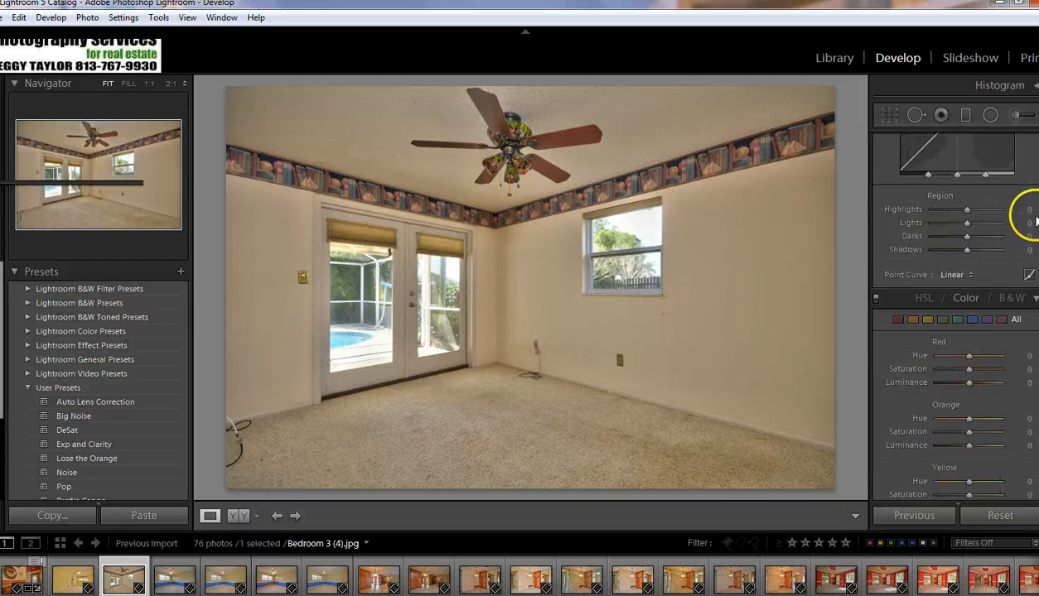
pyautogui.moveTo(967, 292)
pyautogui.mouseDown()
pyautogui.moveTo(916, 291)
pyautogui.moveTo(967, 294)
pyautogui.mouseUp()
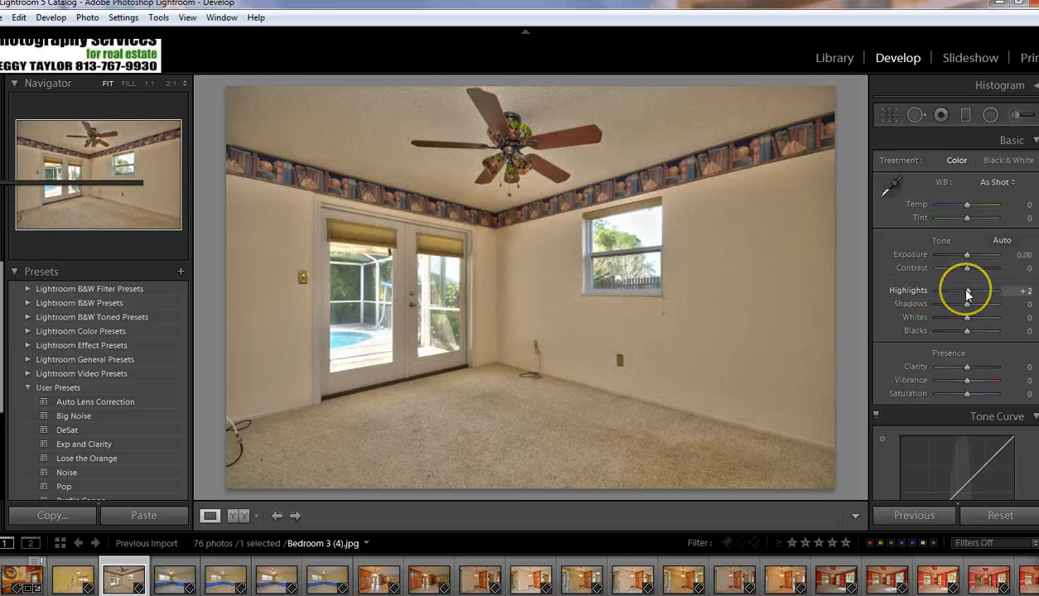
pyautogui.rightClick(511, 317)
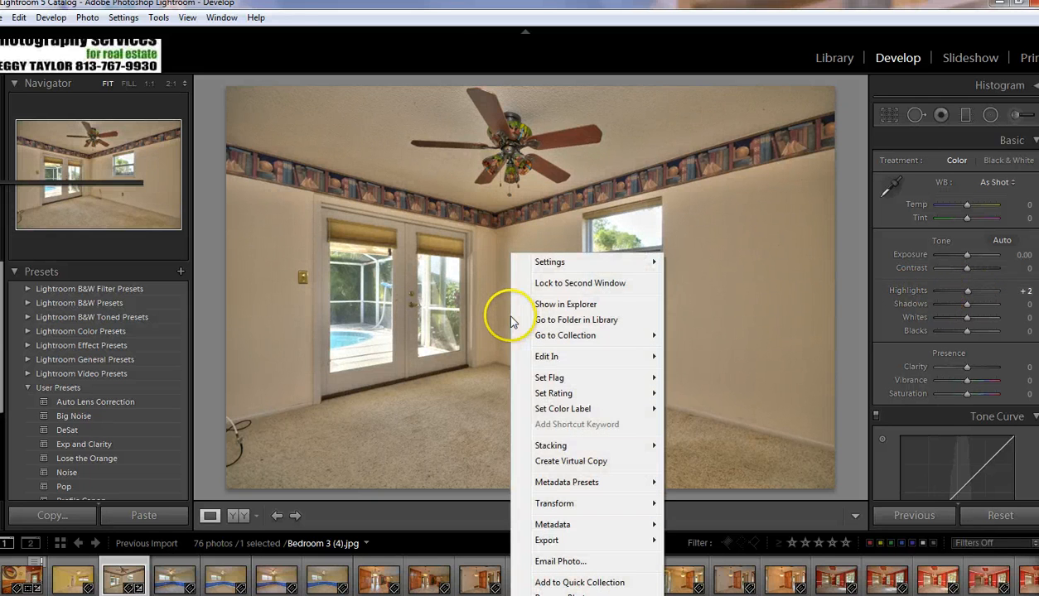
pyautogui.moveTo(543, 365)
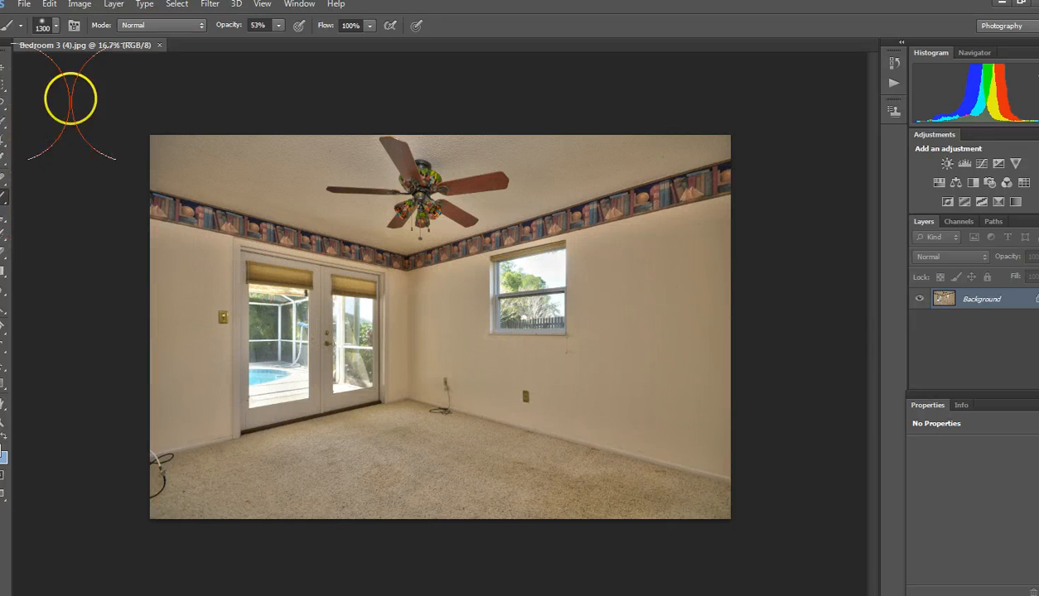
# Open Afternoon sky_0005.JPG from the sky folder in the Pictures library
pyautogui.click(23, 4)
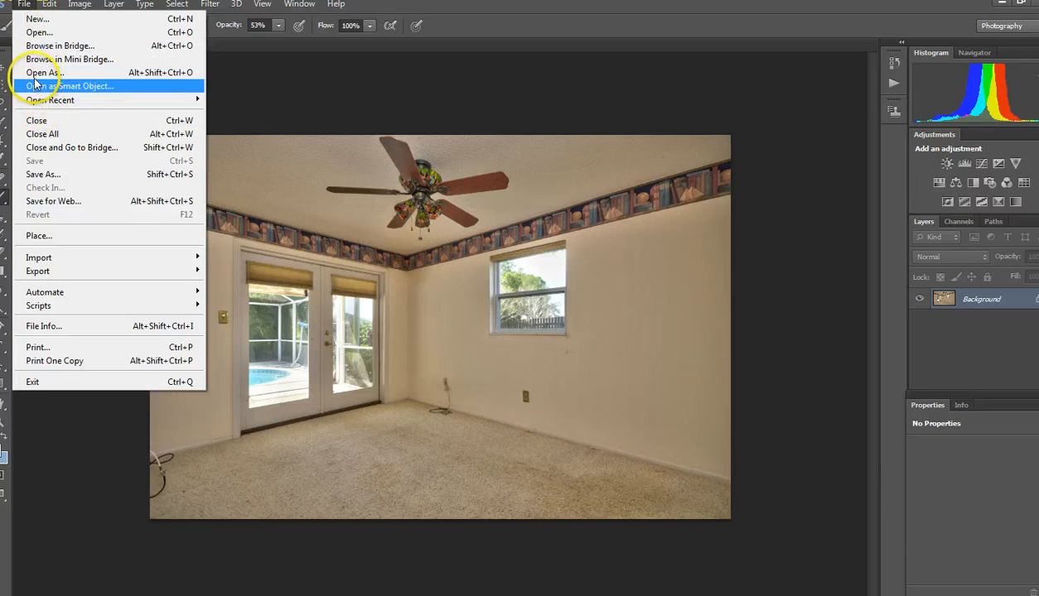
pyautogui.click(38, 32)
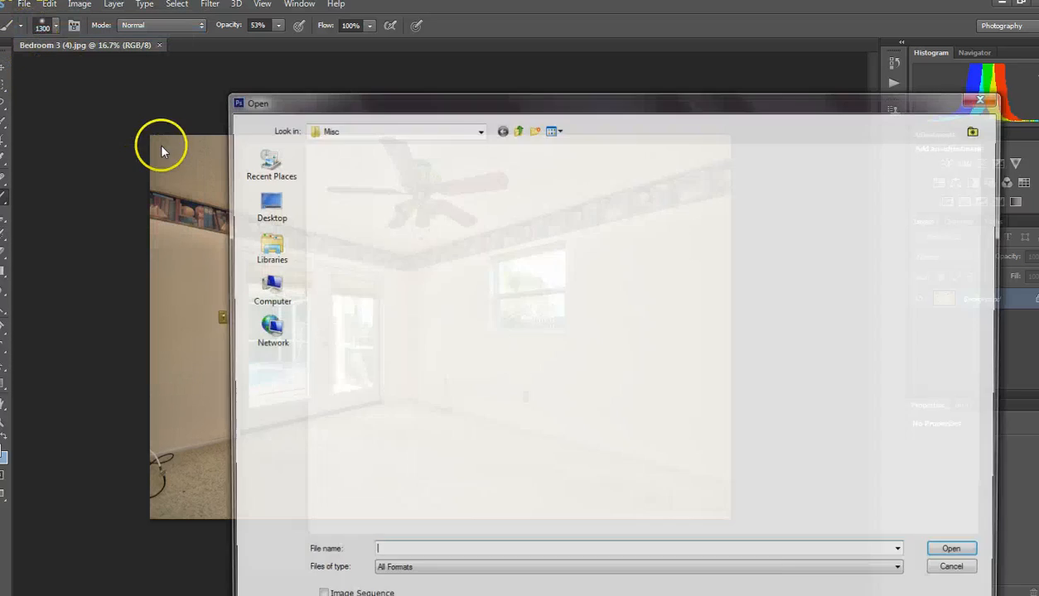
pyautogui.click(257, 248)
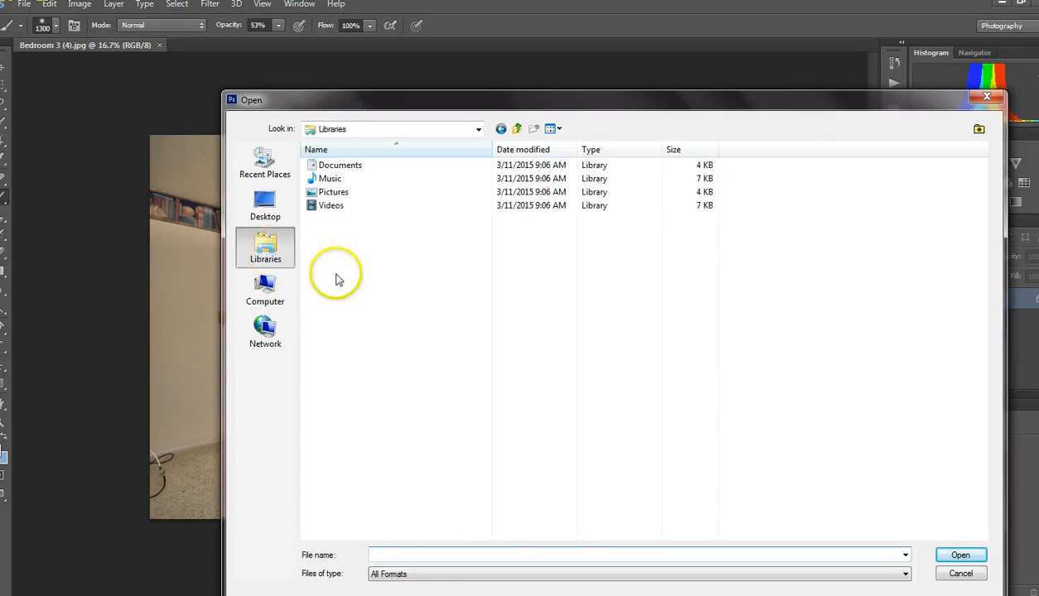
pyautogui.doubleClick(338, 191)
pyautogui.click(391, 290)
pyautogui.press('s')
pyautogui.doubleClick(771, 240)
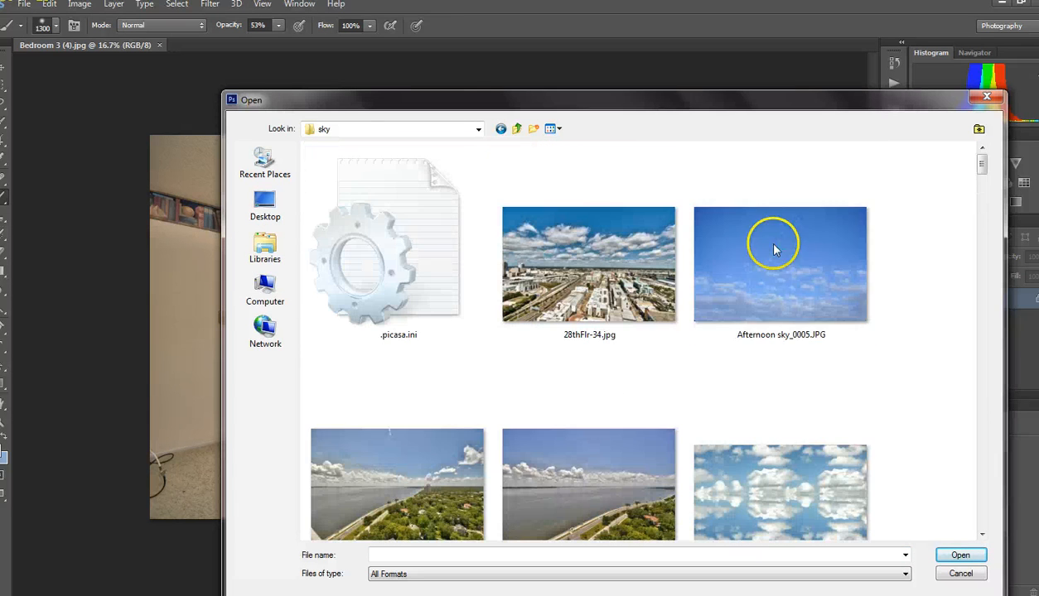
pyautogui.doubleClick(756, 263)
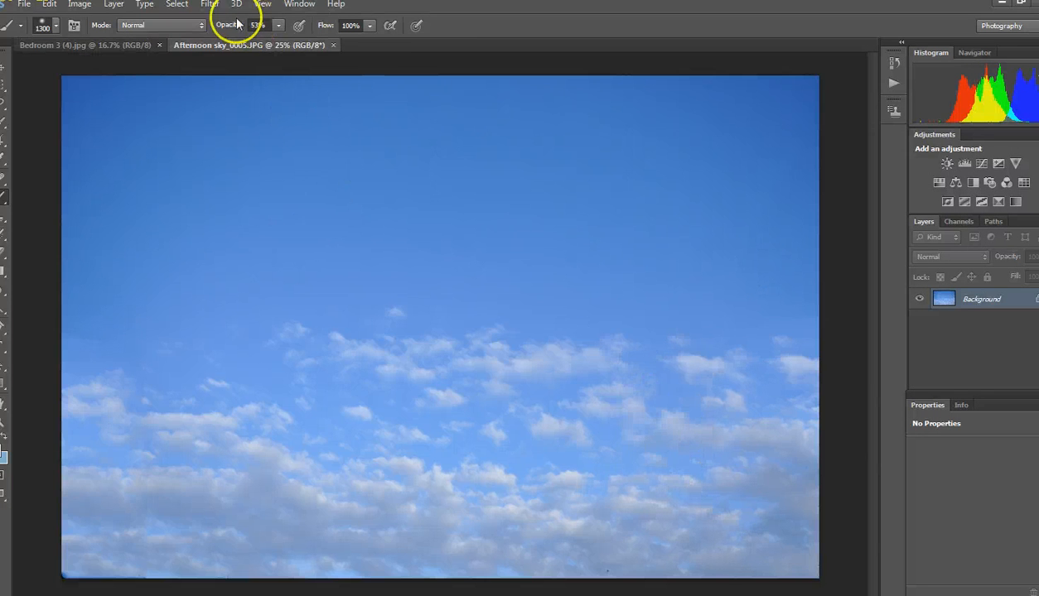
# In Bedroom 3 (4).jpg, quick-select the pale sky areas in the window and the upper pane of the right-hand glass door
pyautogui.click(125, 45)
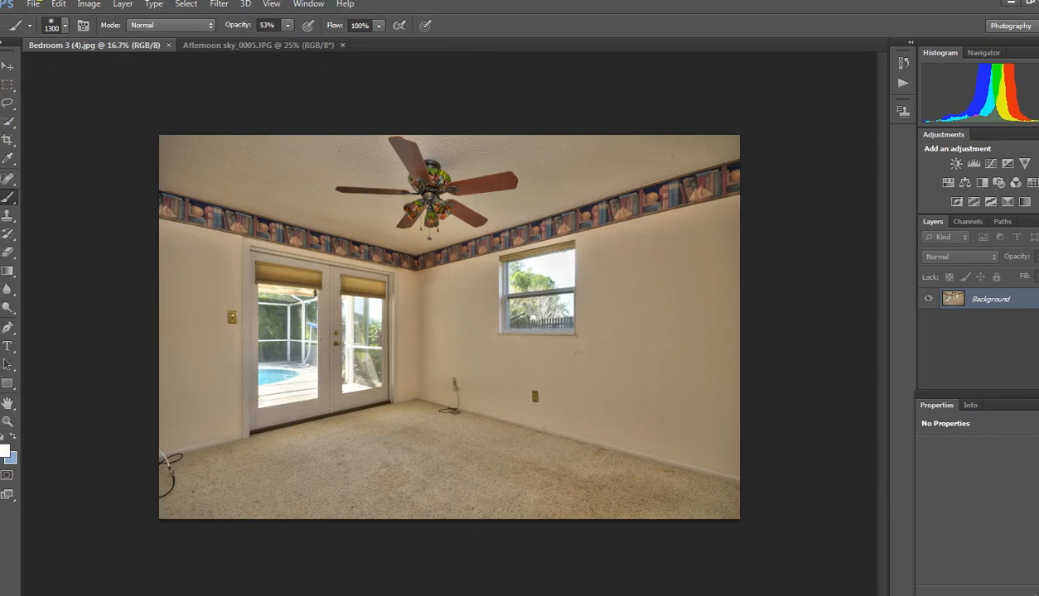
pyautogui.click(13, 124)
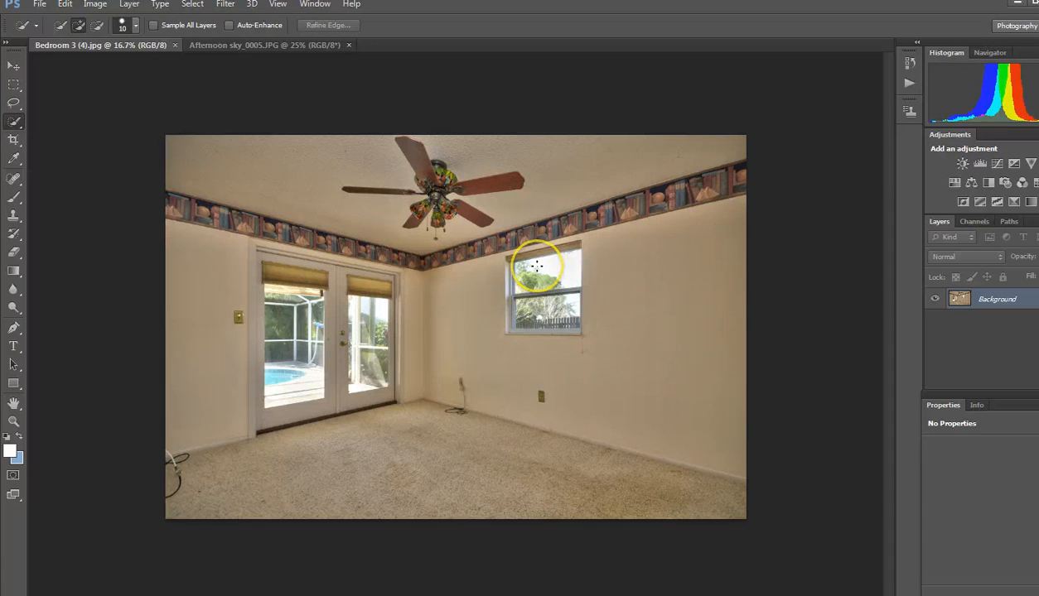
pyautogui.moveTo(560, 270)
pyautogui.mouseDown()
pyautogui.moveTo(549, 282)
pyautogui.moveTo(580, 295)
pyautogui.moveTo(571, 299)
pyautogui.mouseUp()
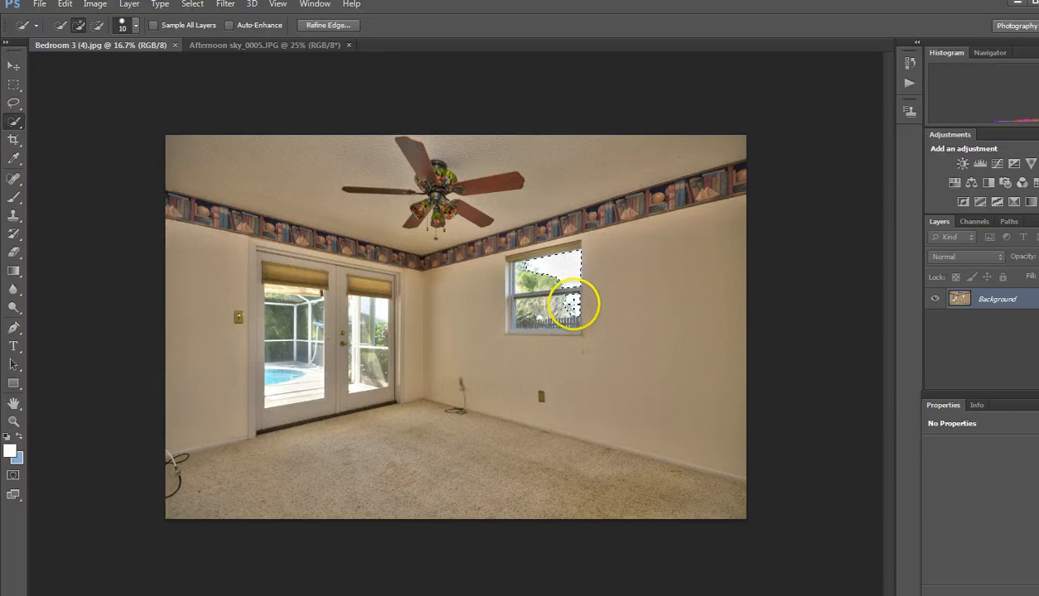
pyautogui.moveTo(382, 306); pyautogui.dragTo(362, 304)
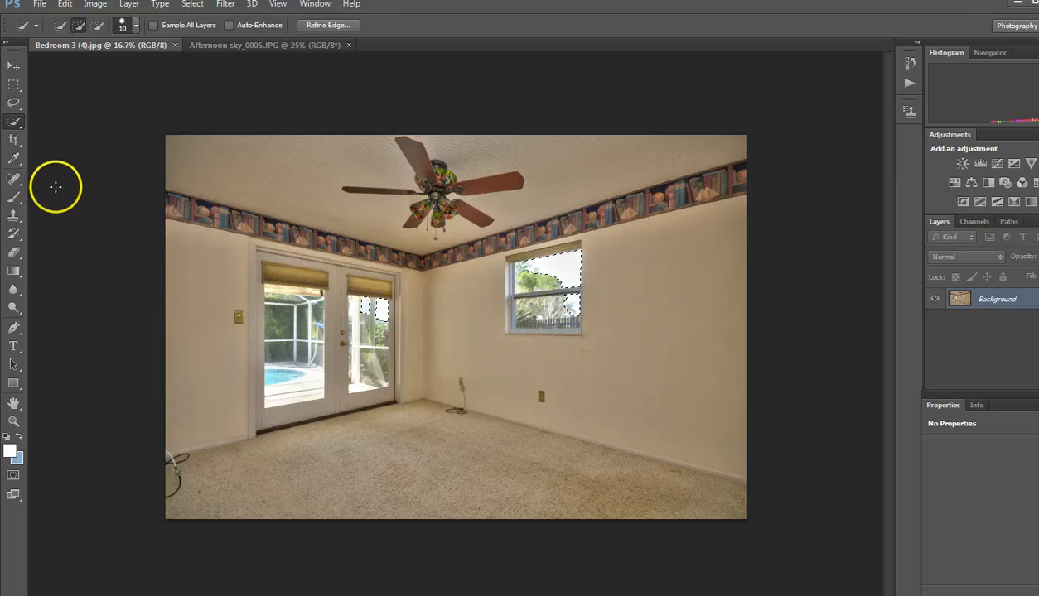
# Sample the dark blue in the upper-left corner of the Afternoon sky image as the foreground color
pyautogui.click(203, 47)
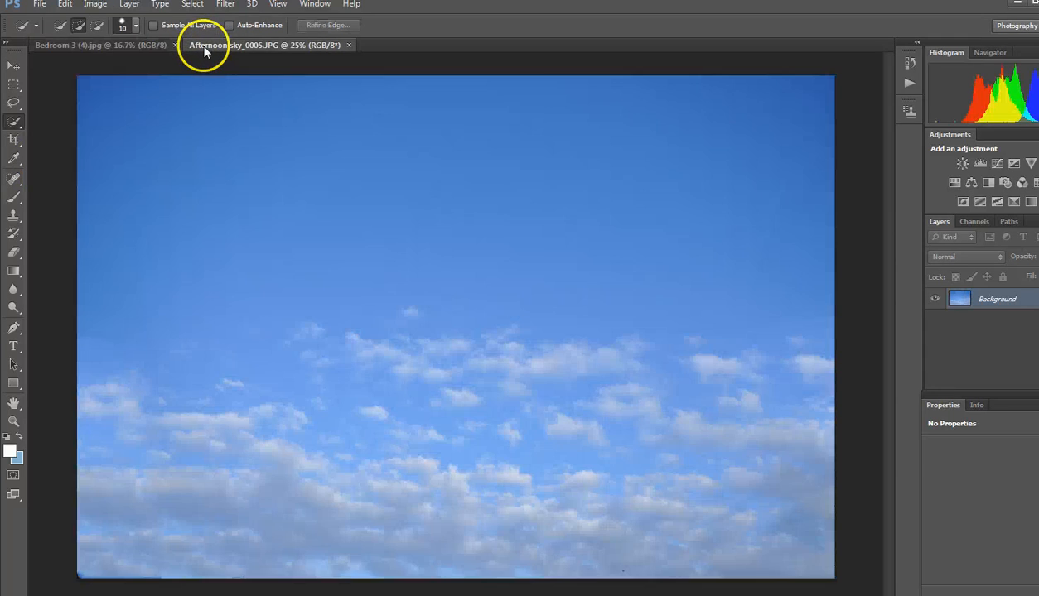
pyautogui.click(14, 159)
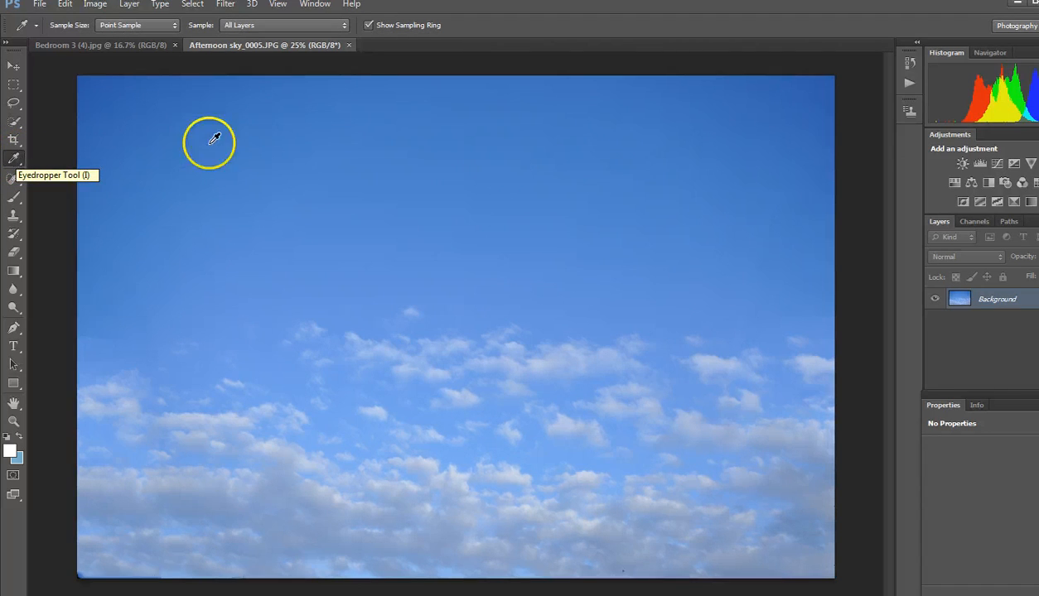
pyautogui.click(83, 78)
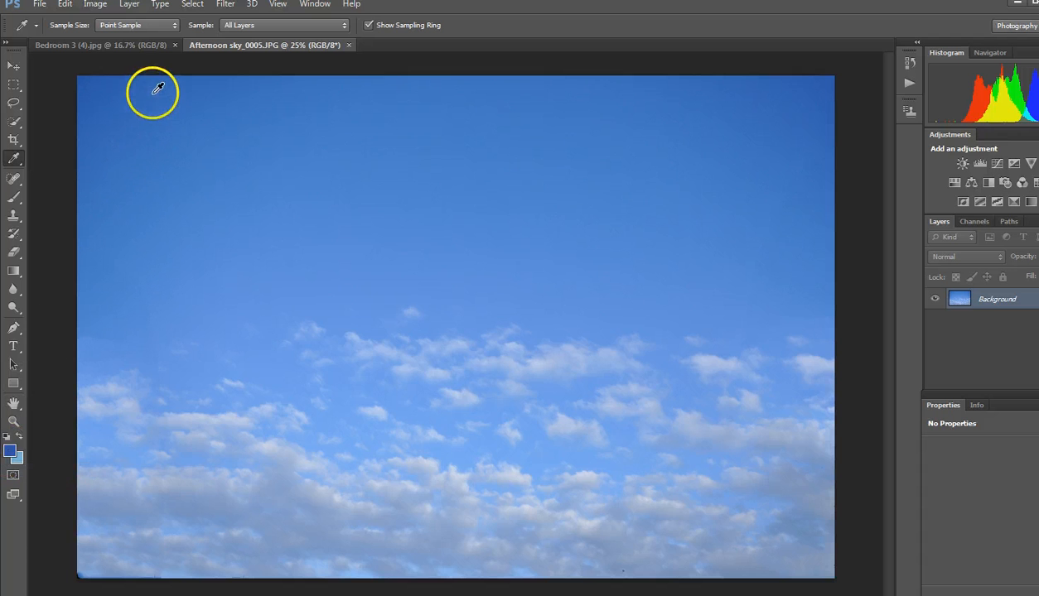
# Return to the bedroom photo and set up the Gradient tool with the linear gradient type
pyautogui.click(118, 46)
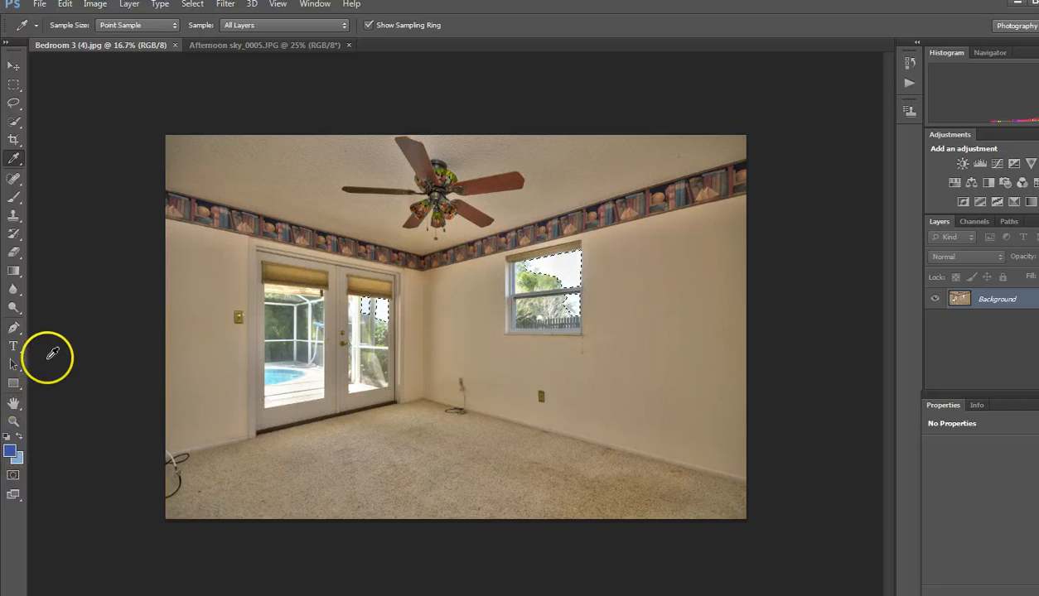
pyautogui.click(13, 273)
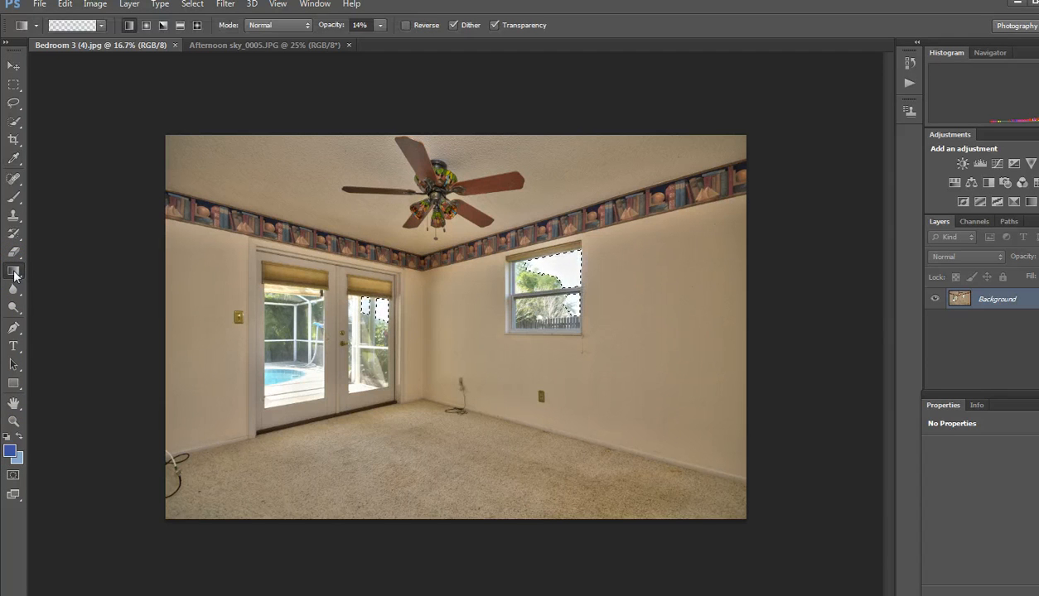
pyautogui.click(102, 29)
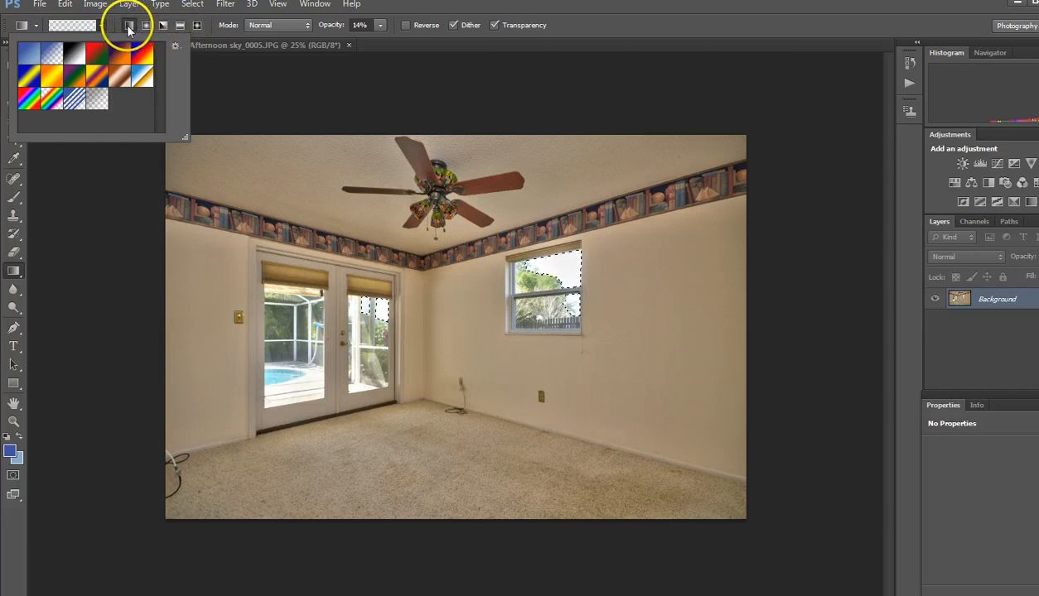
pyautogui.click(128, 27)
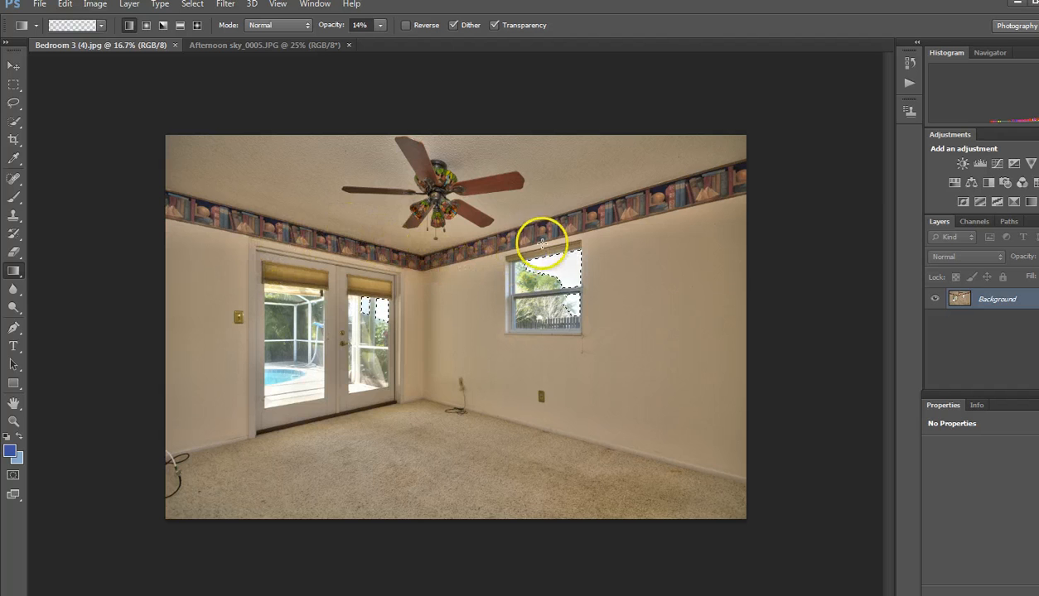
# Try a downward gradient at 100% opacity across the selected sky areas, and undo it
pyautogui.click(380, 25)
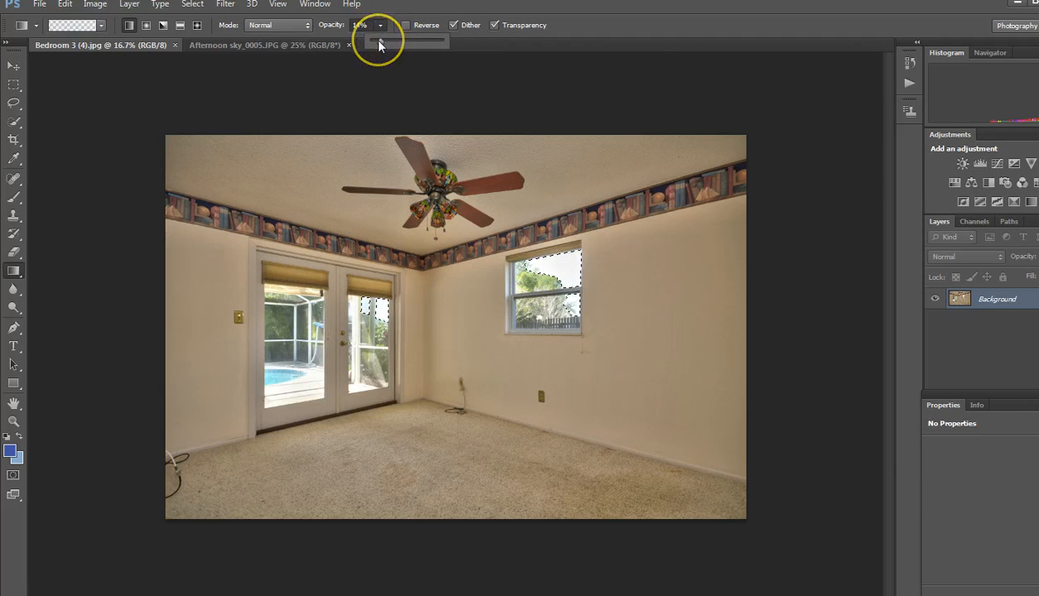
pyautogui.moveTo(378, 41); pyautogui.dragTo(443, 41)
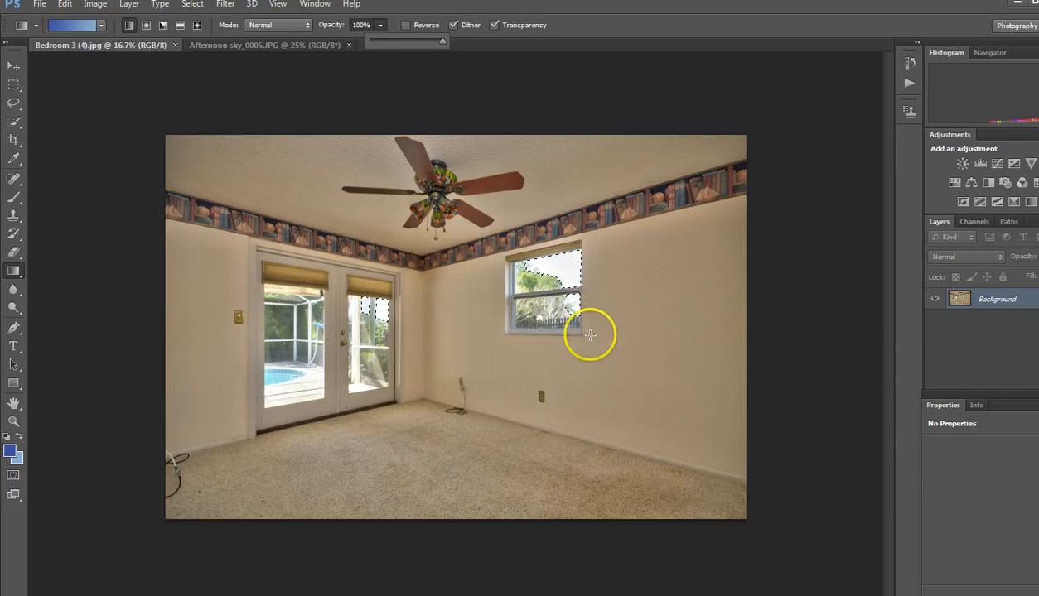
pyautogui.click(443, 247)
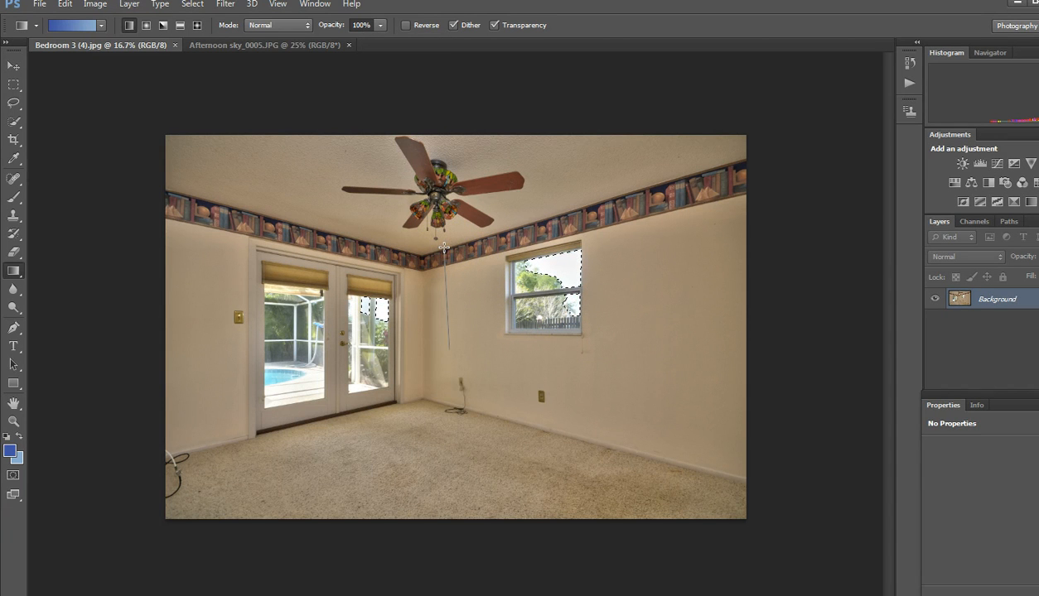
pyautogui.moveTo(444, 247); pyautogui.dragTo(440, 349)
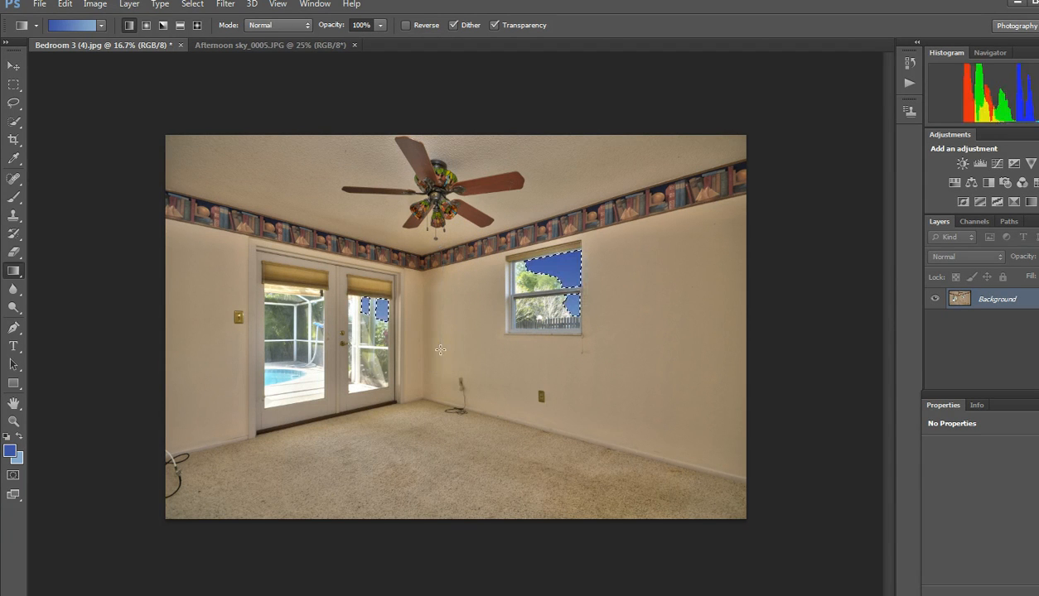
pyautogui.hotkey('ctrl', 'z')
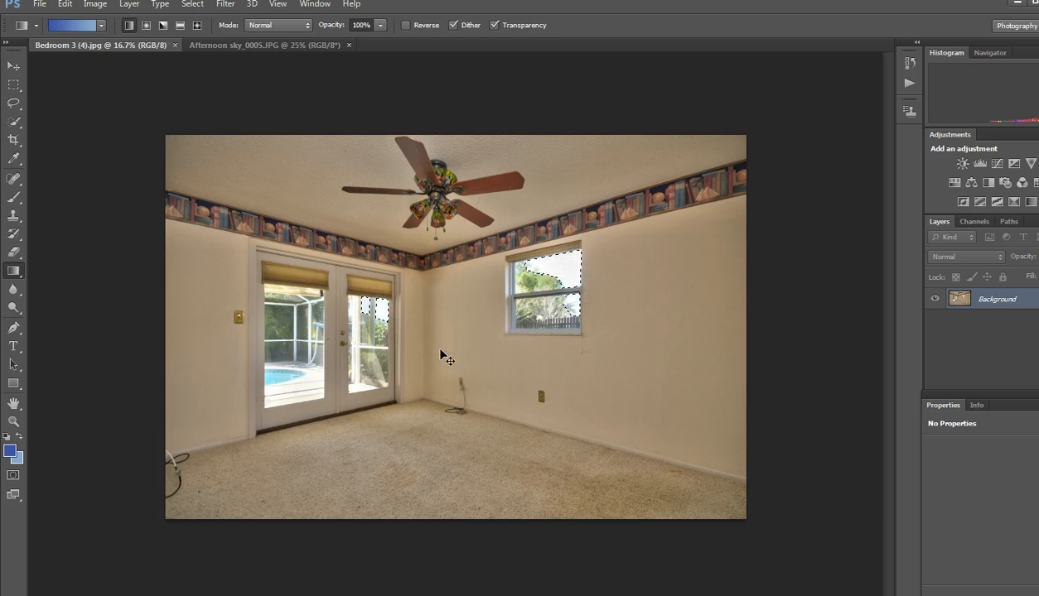
# Try a downward gradient at 47% opacity across the selected sky areas, and undo it
pyautogui.click(381, 26)
pyautogui.moveTo(379, 40); pyautogui.dragTo(341, 40)
pyautogui.click(383, 148)
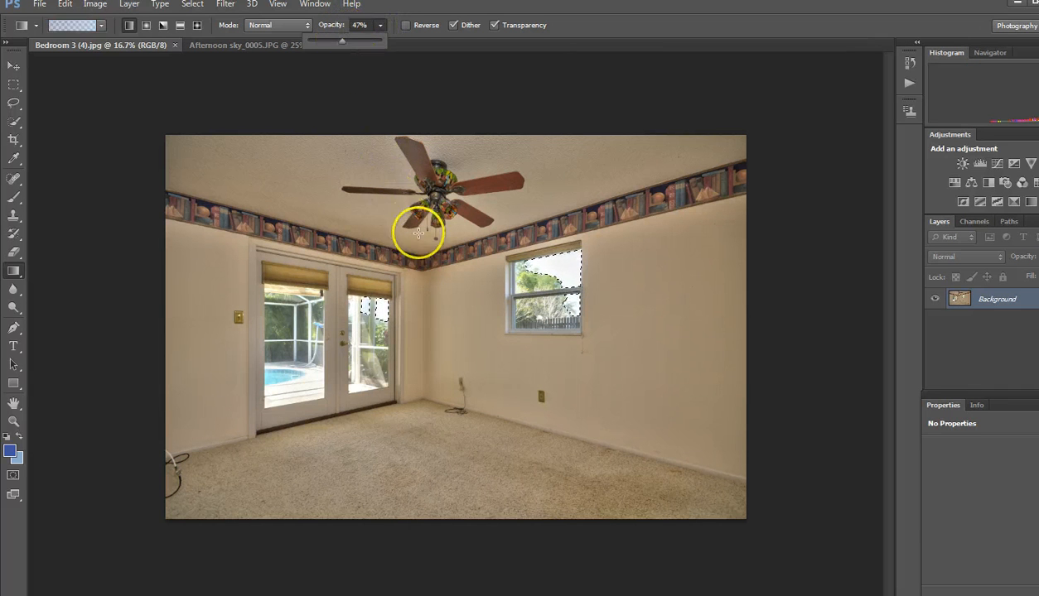
pyautogui.moveTo(437, 236); pyautogui.dragTo(436, 348)
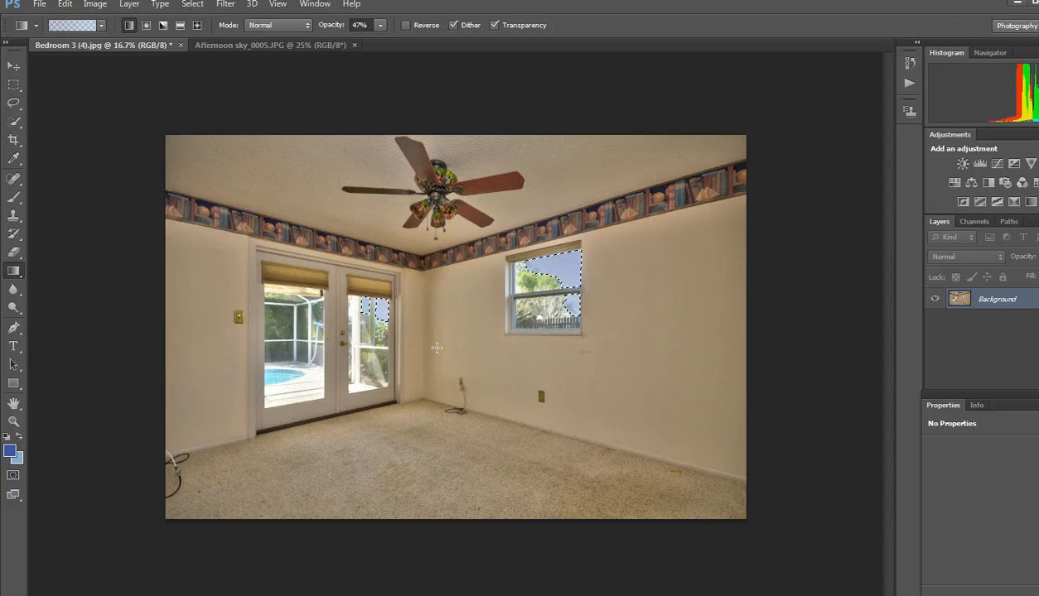
pyautogui.hotkey('ctrl', 'z')
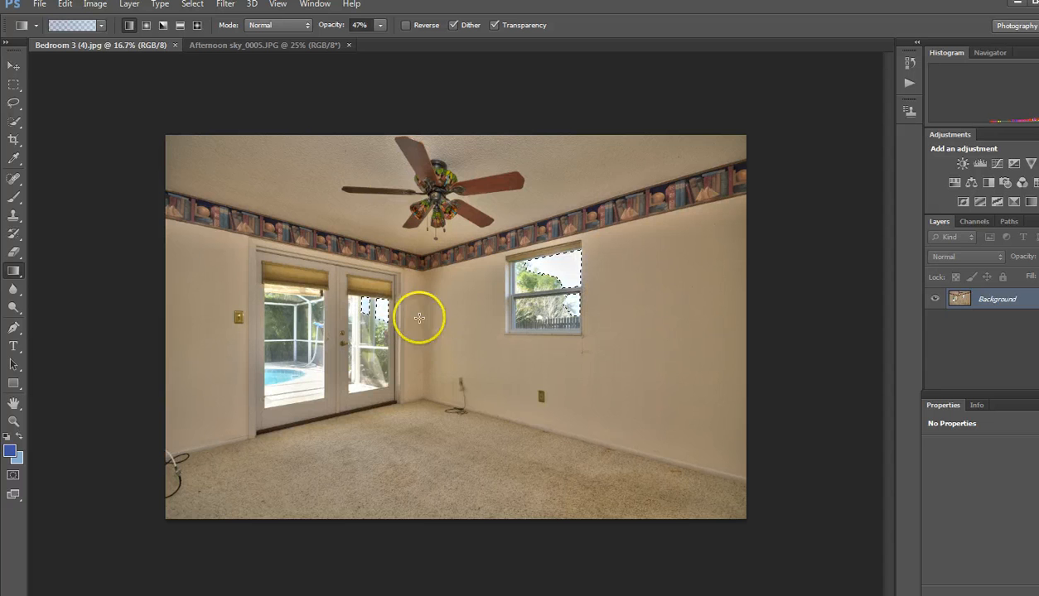
# Apply repeated vertical gradients at 26% opacity to tint the selected sky areas blue, and clear the selection
pyautogui.click(381, 28)
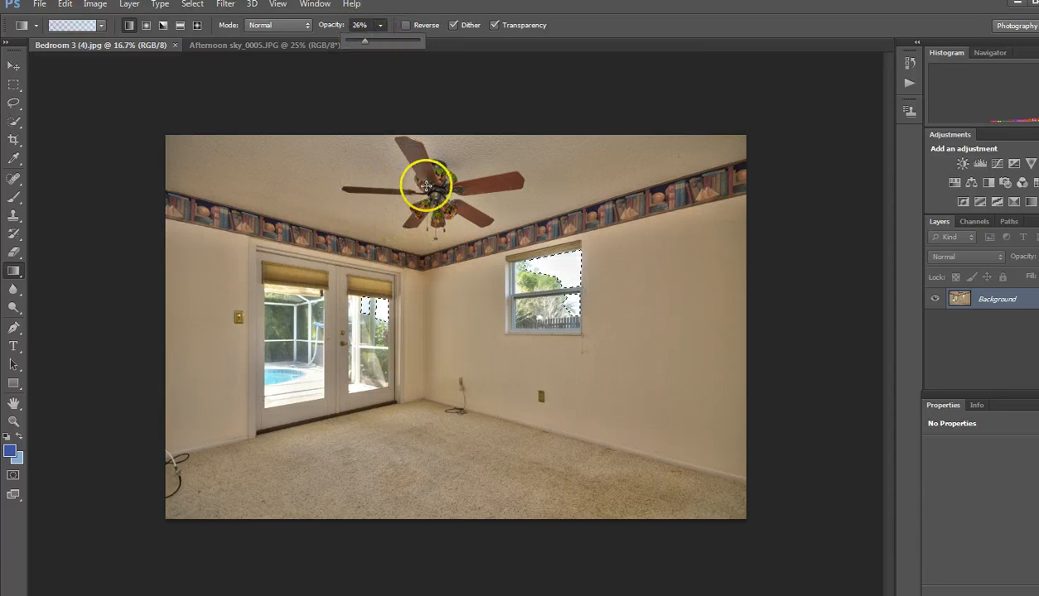
pyautogui.moveTo(425, 210); pyautogui.dragTo(428, 344)
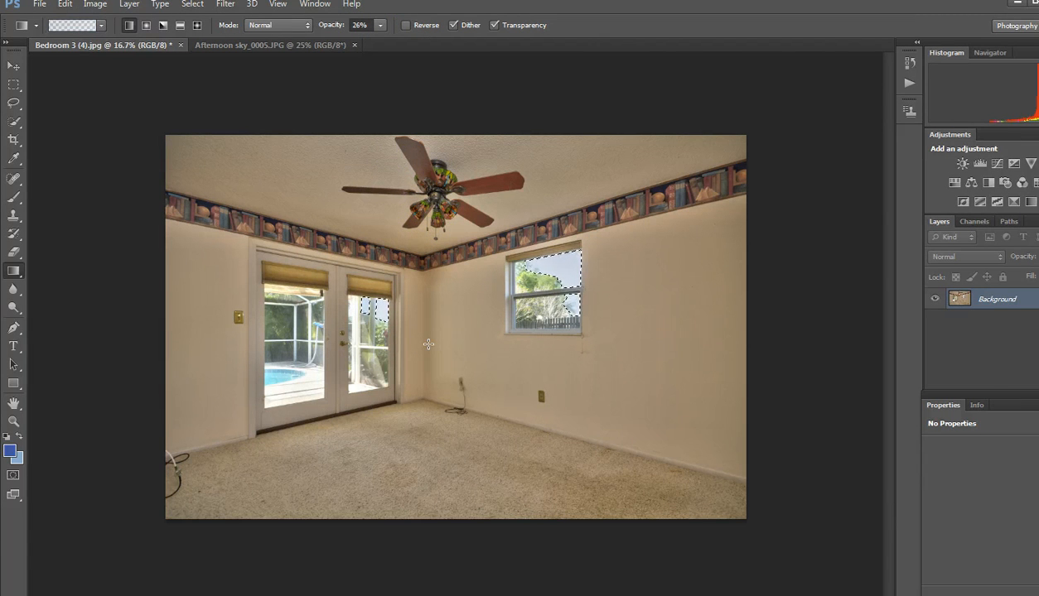
pyautogui.moveTo(430, 340); pyautogui.dragTo(438, 221)
pyautogui.moveTo(431, 314); pyautogui.dragTo(784, 224)
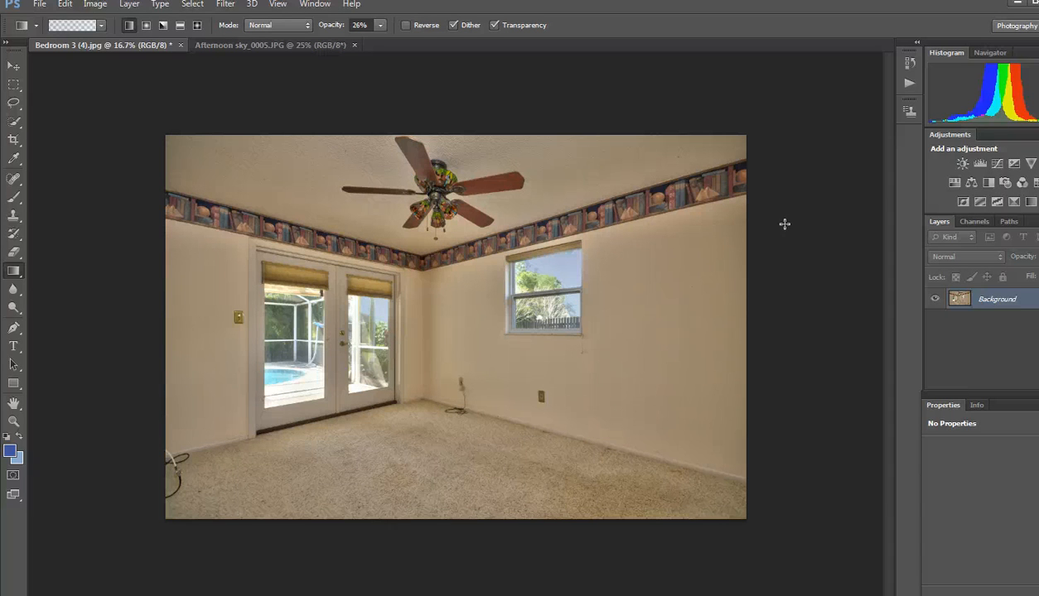
# Set the History Brush to 45% opacity, enlarge it to 400, and brush over the window to soften the blue tint
pyautogui.moveTo(782, 223)
pyautogui.mouseDown()
pyautogui.moveTo(630, 270)
pyautogui.moveTo(280, 294)
pyautogui.moveTo(63, 250)
pyautogui.moveTo(525, 320)
pyautogui.moveTo(516, 271)
pyautogui.moveTo(523, 264)
pyautogui.moveTo(568, 339)
pyautogui.moveTo(537, 297)
pyautogui.moveTo(23, 239)
pyautogui.mouseUp()
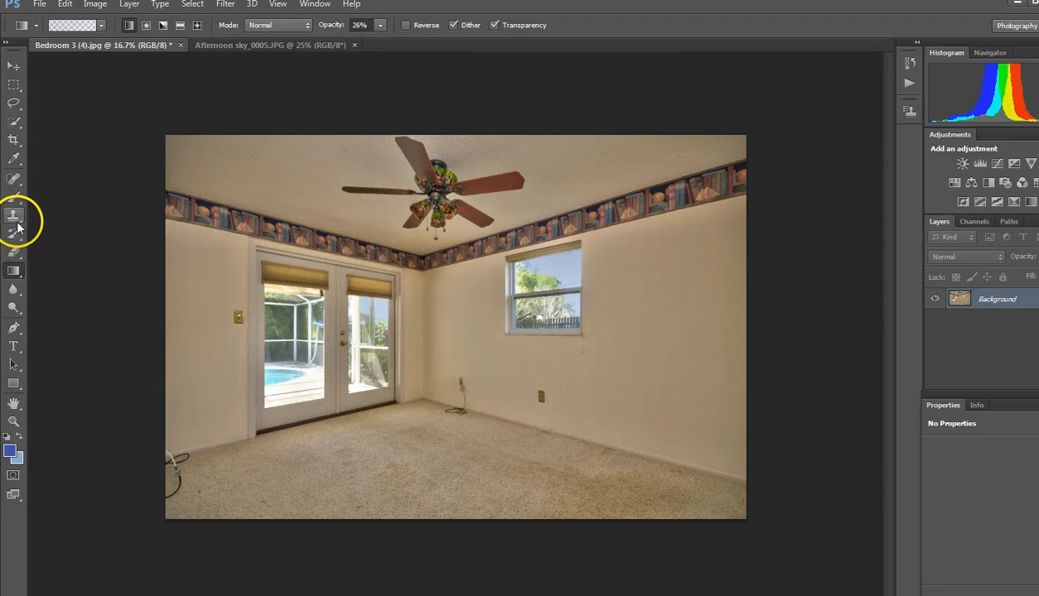
pyautogui.click(16, 235)
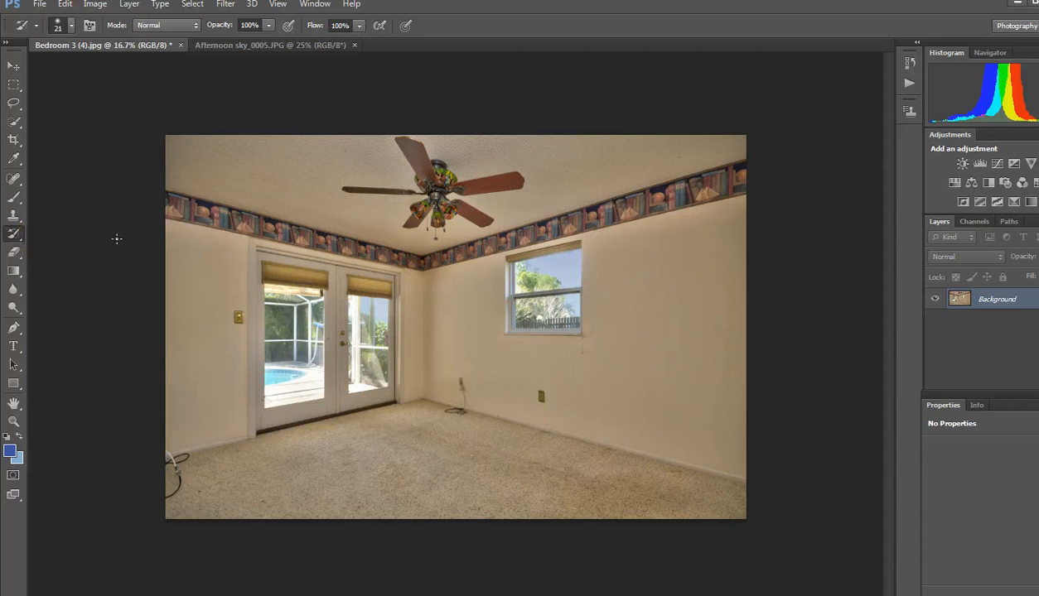
pyautogui.click(266, 27)
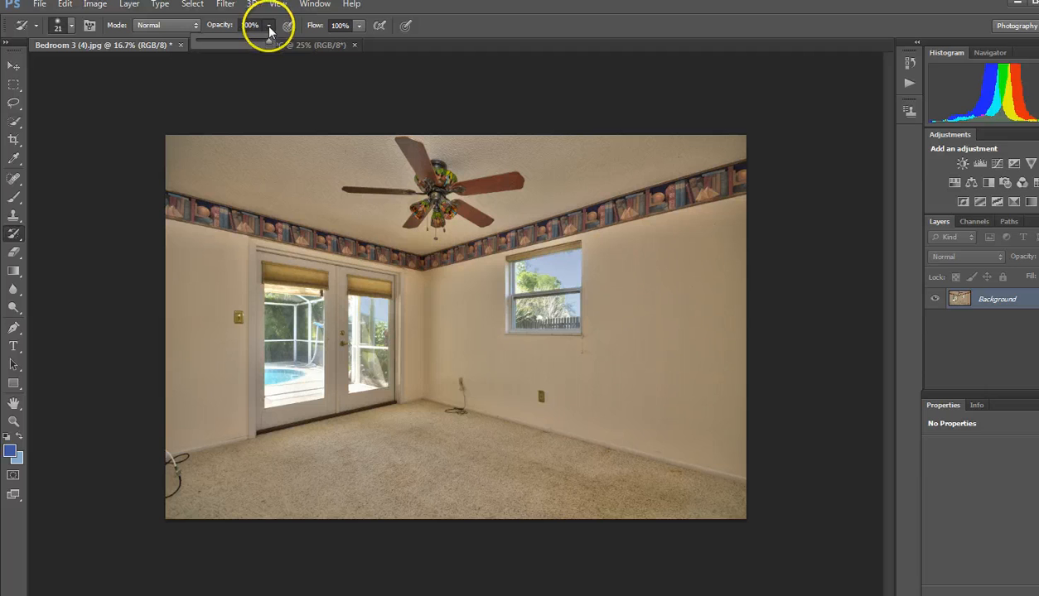
pyautogui.click(228, 39)
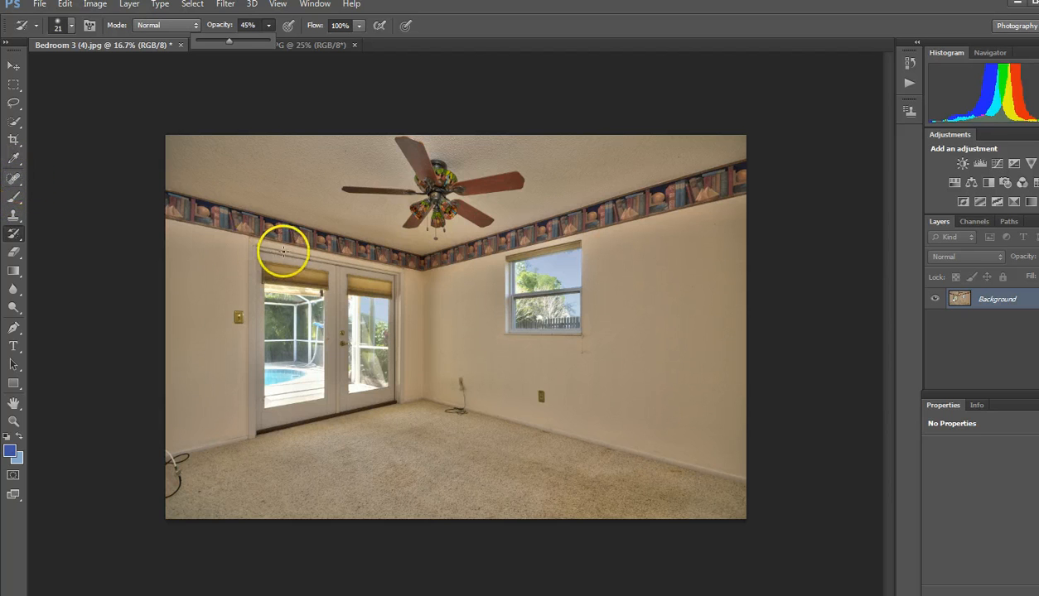
pyautogui.press(']')
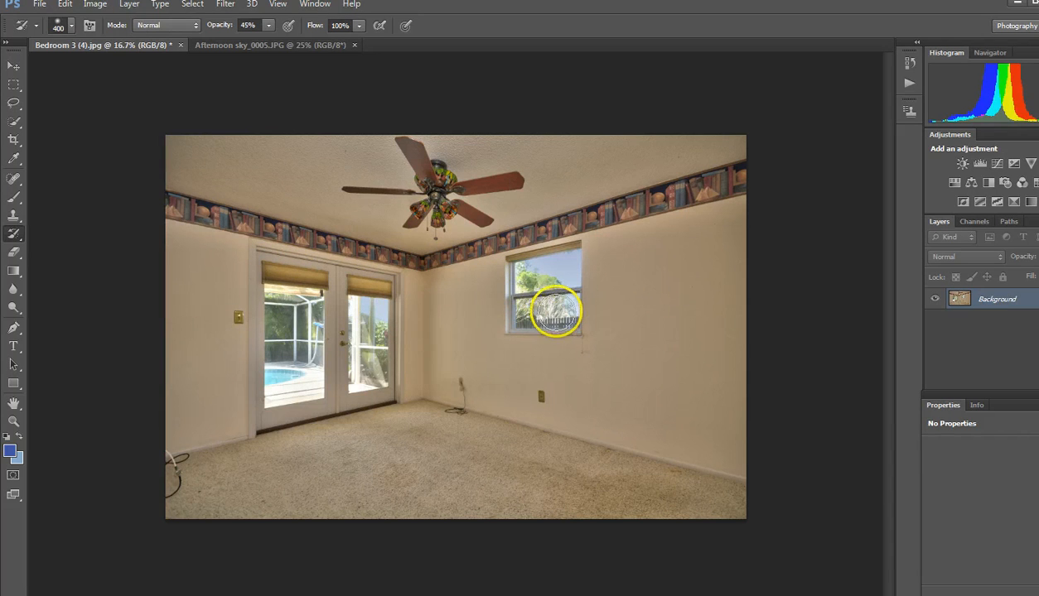
pyautogui.click(537, 297)
pyautogui.click(505, 277)
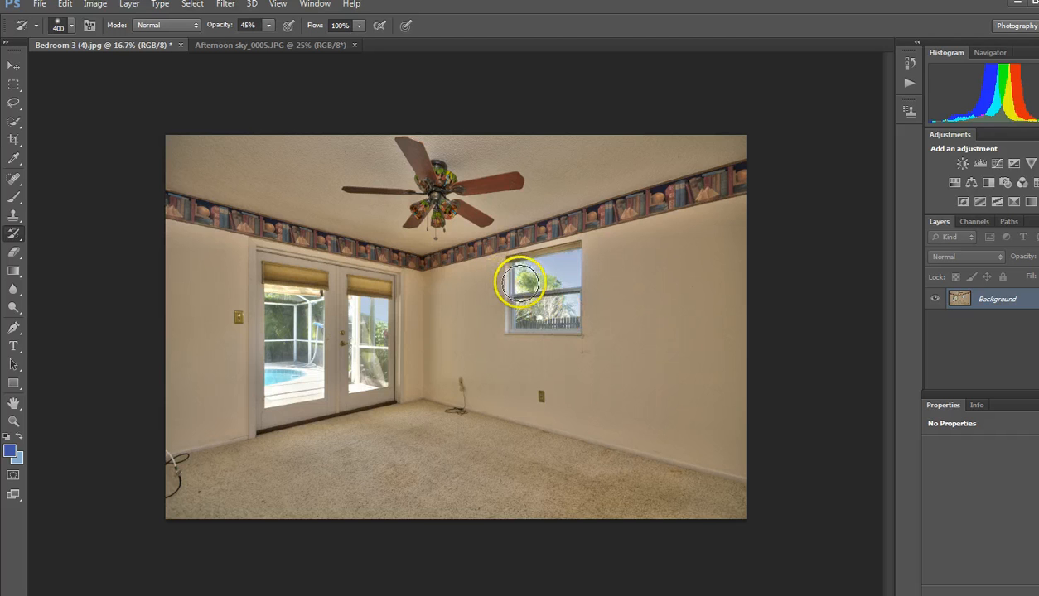
pyautogui.moveTo(542, 291)
pyautogui.mouseDown()
pyautogui.moveTo(591, 326)
pyautogui.moveTo(483, 279)
pyautogui.moveTo(514, 398)
pyautogui.moveTo(533, 416)
pyautogui.moveTo(441, 393)
pyautogui.moveTo(363, 350)
pyautogui.moveTo(353, 338)
pyautogui.moveTo(377, 339)
pyautogui.moveTo(346, 322)
pyautogui.moveTo(388, 348)
pyautogui.moveTo(371, 331)
pyautogui.moveTo(336, 325)
pyautogui.moveTo(492, 417)
pyautogui.mouseUp()
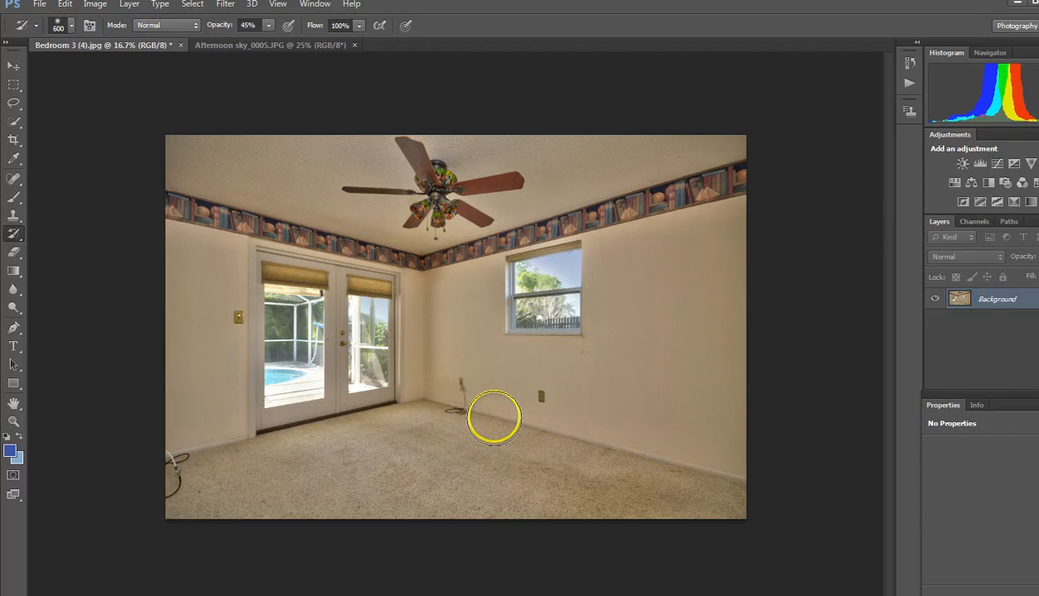
# Brush over the glass door and window with the History Brush at size 900 and 20% opacity, and undo the last stroke
pyautogui.press(']')
pyautogui.press(']')
pyautogui.press(']')
pyautogui.press(']')
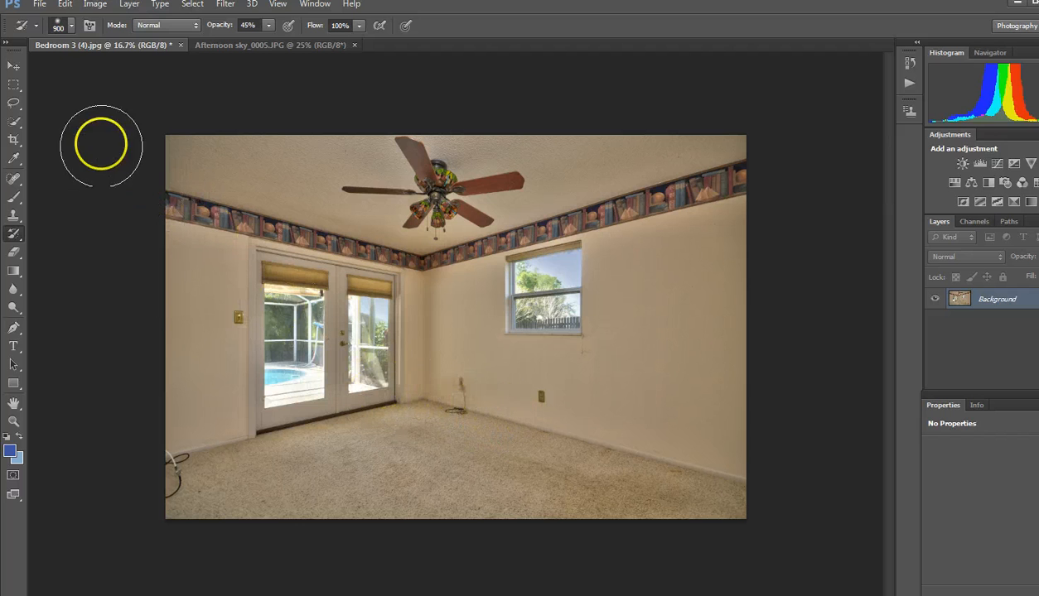
pyautogui.click(268, 26)
pyautogui.moveTo(268, 27); pyautogui.dragTo(250, 38)
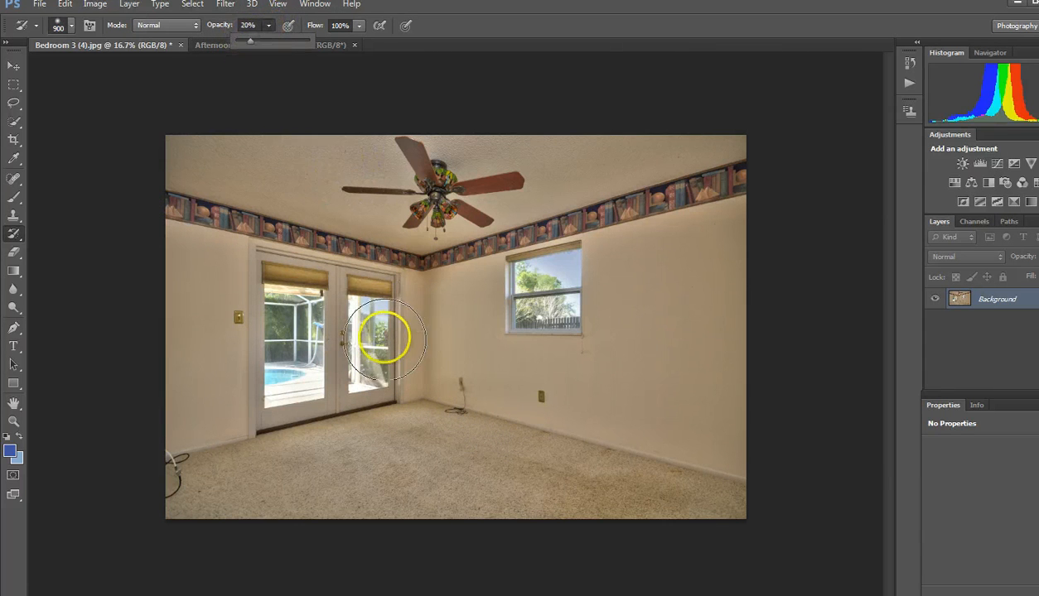
pyautogui.click(372, 307)
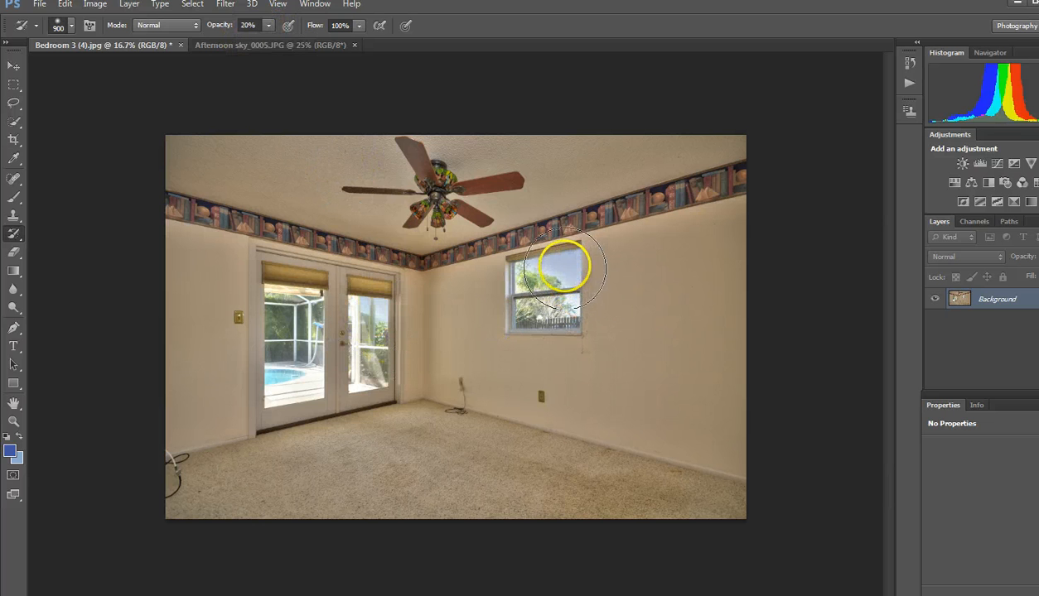
pyautogui.click(567, 259)
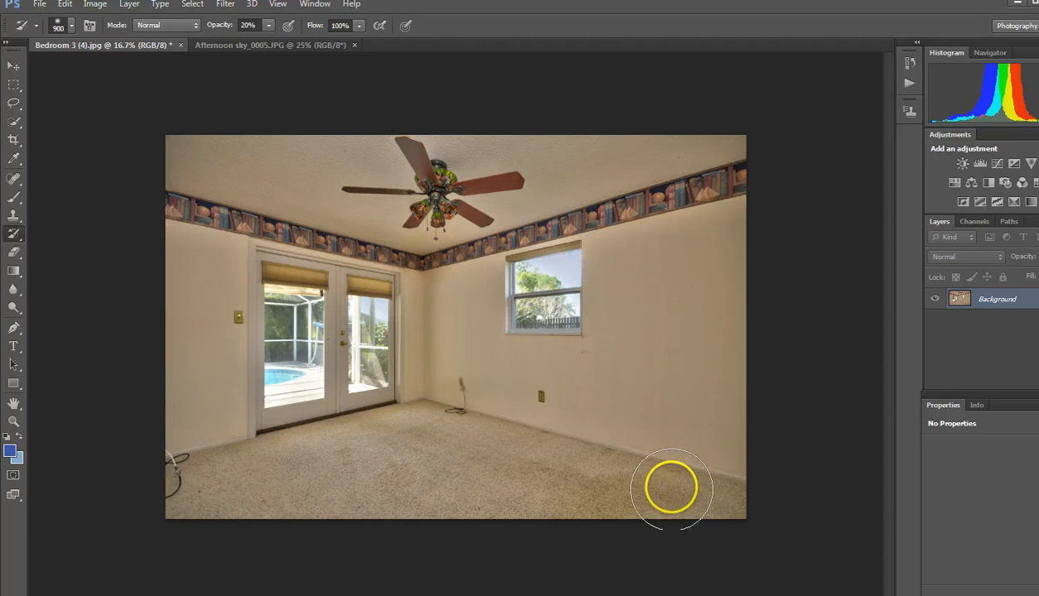
pyautogui.hotkey('ctrl', 'z')
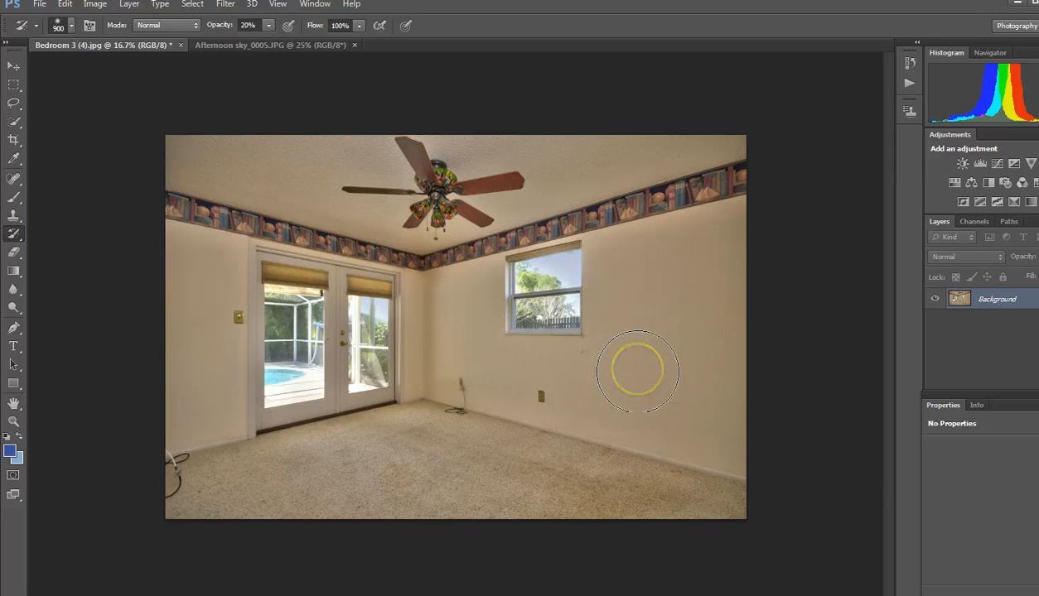
pyautogui.moveTo(638, 371)
pyautogui.mouseDown()
pyautogui.moveTo(588, 357)
pyautogui.moveTo(528, 320)
pyautogui.moveTo(544, 328)
pyautogui.moveTo(506, 284)
pyautogui.moveTo(556, 321)
pyautogui.moveTo(414, 372)
pyautogui.moveTo(399, 363)
pyautogui.moveTo(437, 425)
pyautogui.moveTo(480, 443)
pyautogui.moveTo(693, 370)
pyautogui.moveTo(718, 378)
pyautogui.moveTo(571, 414)
pyautogui.mouseUp()
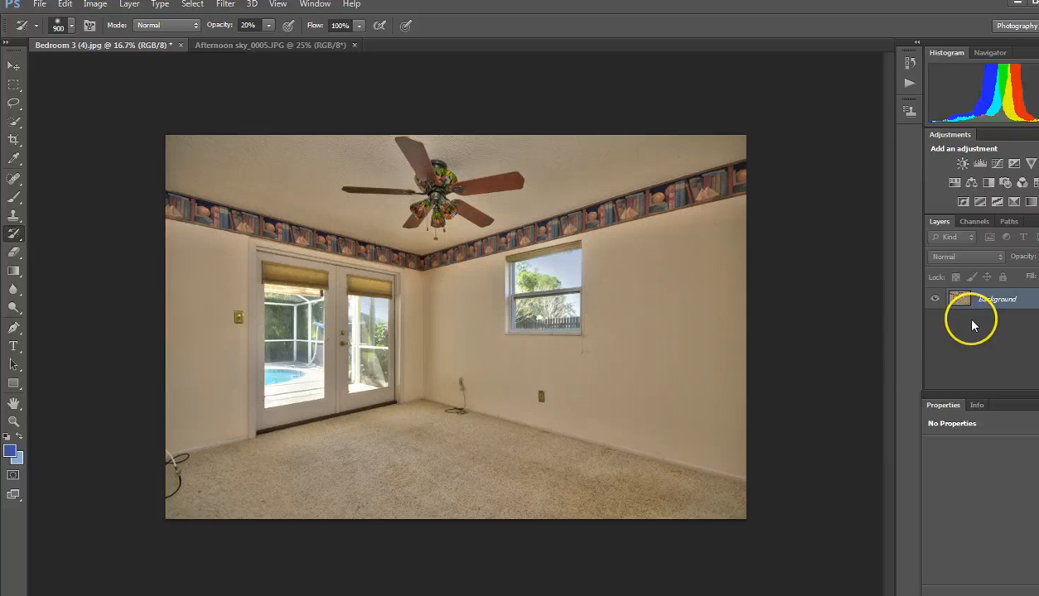
pyautogui.moveTo(575, 425)
pyautogui.mouseDown()
pyautogui.moveTo(628, 391)
pyautogui.moveTo(336, 435)
pyautogui.moveTo(517, 426)
pyautogui.moveTo(716, 354)
pyautogui.mouseUp()
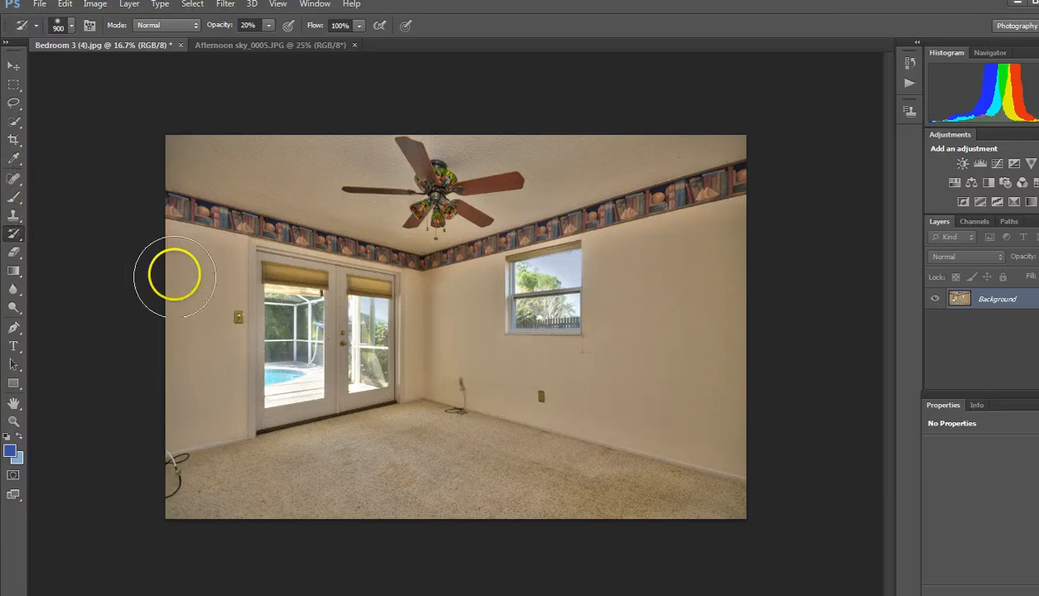
# Select the glass of both door panels and the window with Quick Selection, clearing the first attempt that spills onto the blind
pyautogui.click(13, 121)
pyautogui.moveTo(268, 287); pyautogui.dragTo(286, 341)
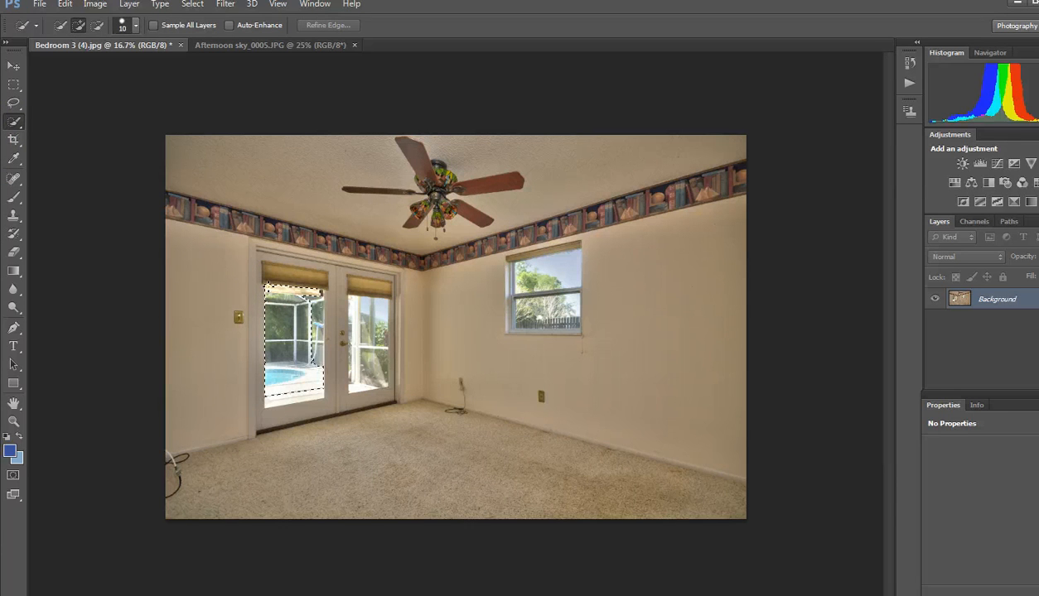
pyautogui.moveTo(313, 361); pyautogui.dragTo(294, 278)
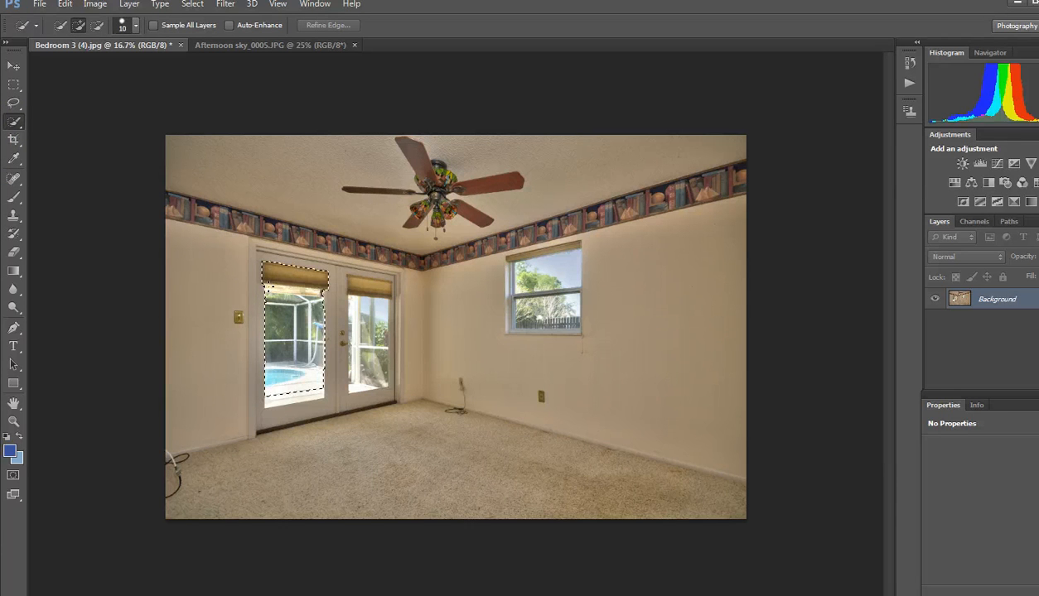
pyautogui.hotkey('ctrl', 'd')
pyautogui.moveTo(273, 295); pyautogui.dragTo(290, 396)
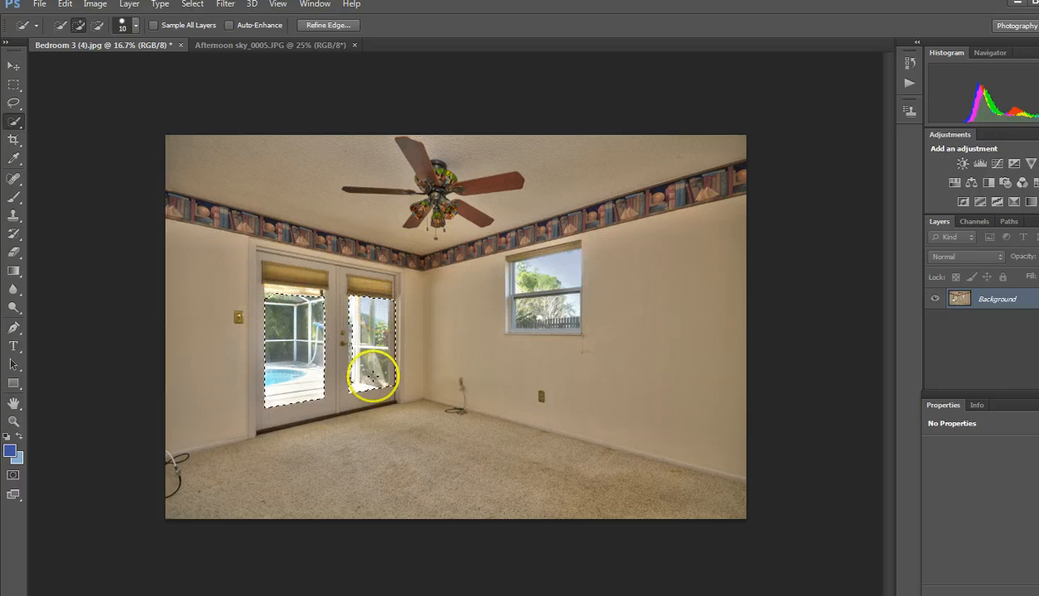
pyautogui.moveTo(373, 377); pyautogui.dragTo(357, 360)
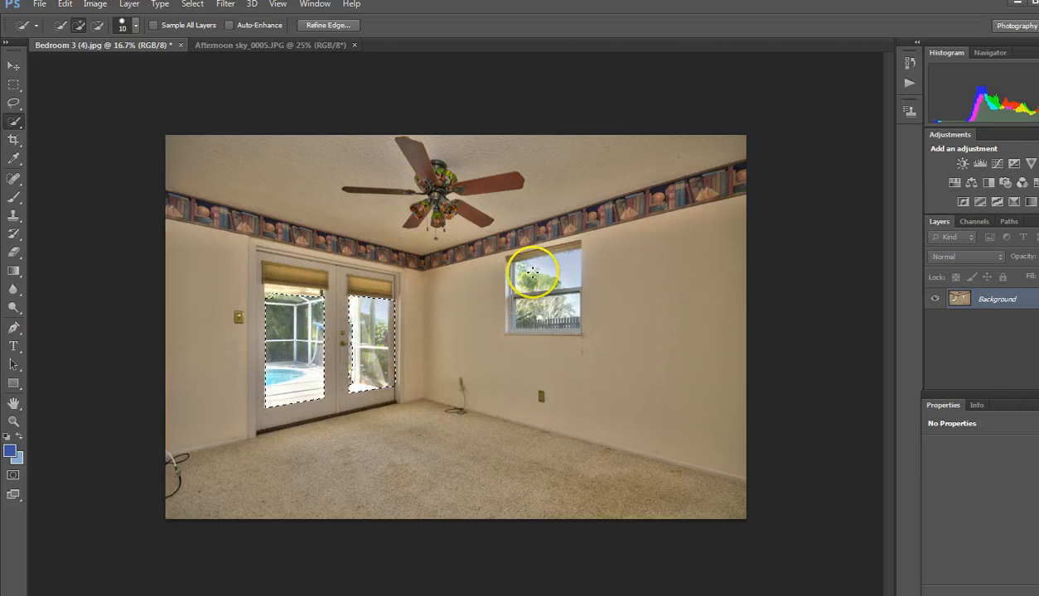
pyautogui.moveTo(540, 280)
pyautogui.mouseDown()
pyautogui.moveTo(535, 318)
pyautogui.moveTo(519, 315)
pyautogui.moveTo(521, 302)
pyautogui.moveTo(569, 313)
pyautogui.moveTo(521, 320)
pyautogui.moveTo(559, 318)
pyautogui.mouseUp()
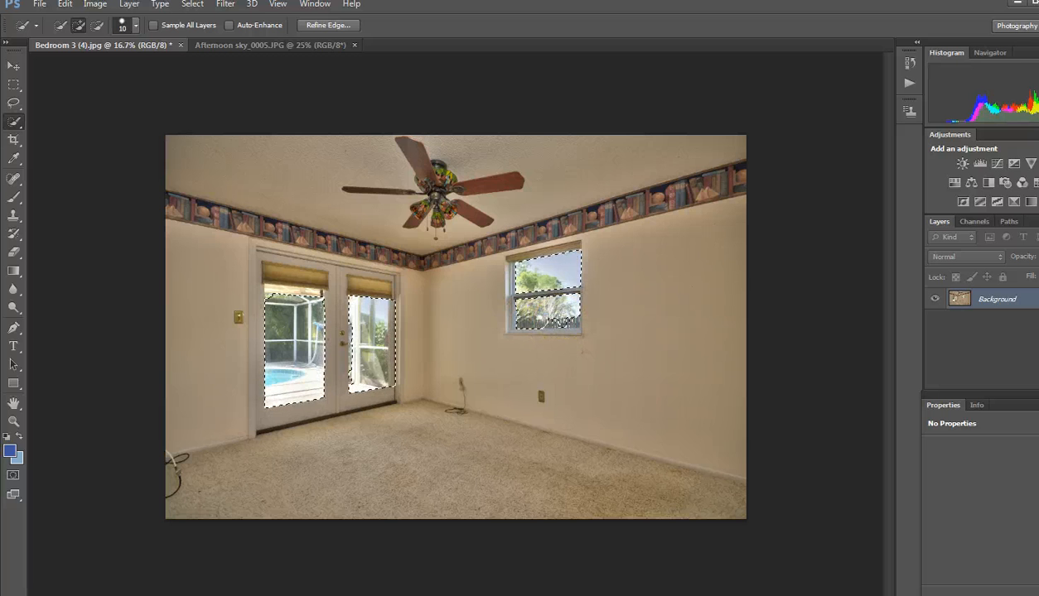
pyautogui.click(551, 324)
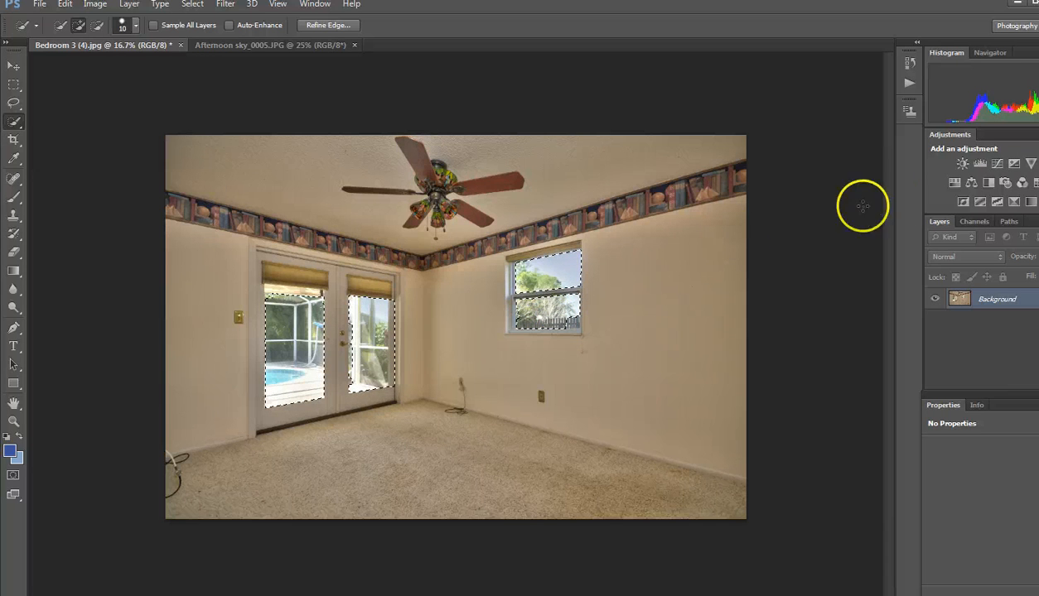
# Add a Curves adjustment to the selected glass areas, moving the black point inward and pulling the midtones down
pyautogui.click(994, 167)
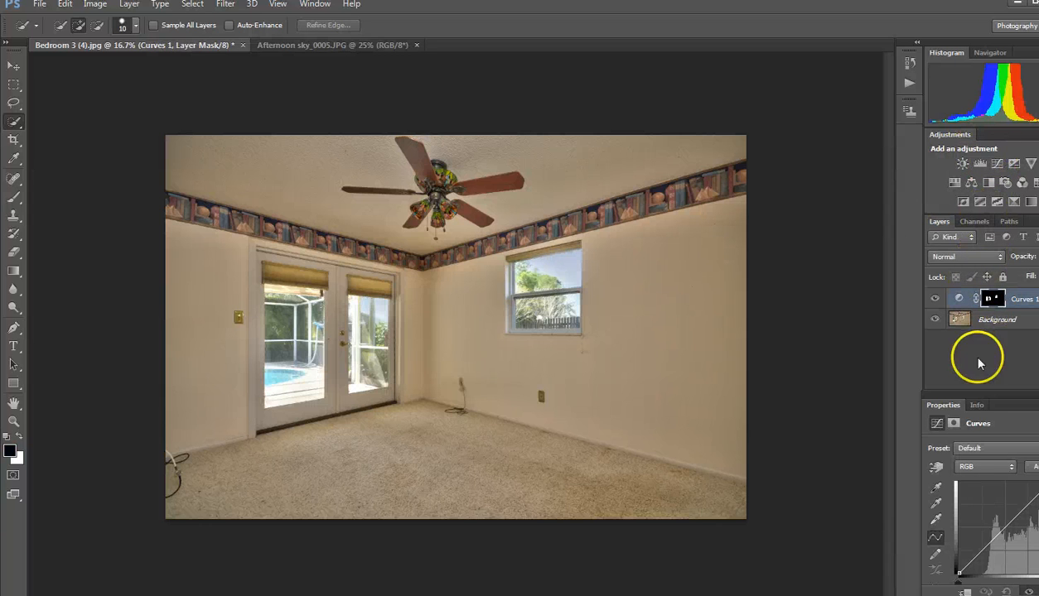
pyautogui.moveTo(961, 584)
pyautogui.mouseDown()
pyautogui.moveTo(954, 573)
pyautogui.moveTo(957, 584)
pyautogui.mouseUp()
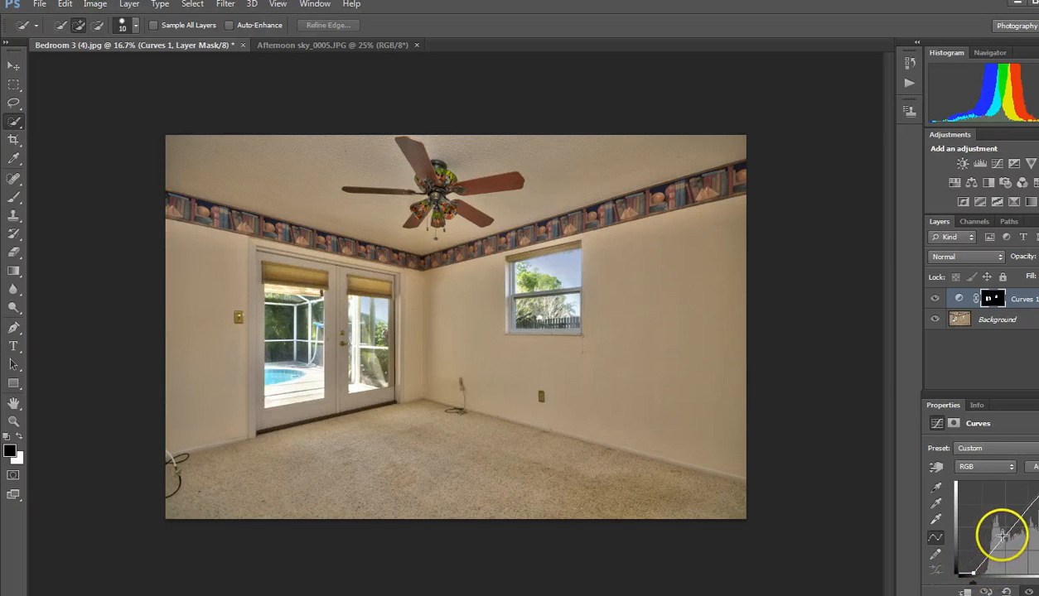
pyautogui.moveTo(1007, 535); pyautogui.dragTo(1007, 538)
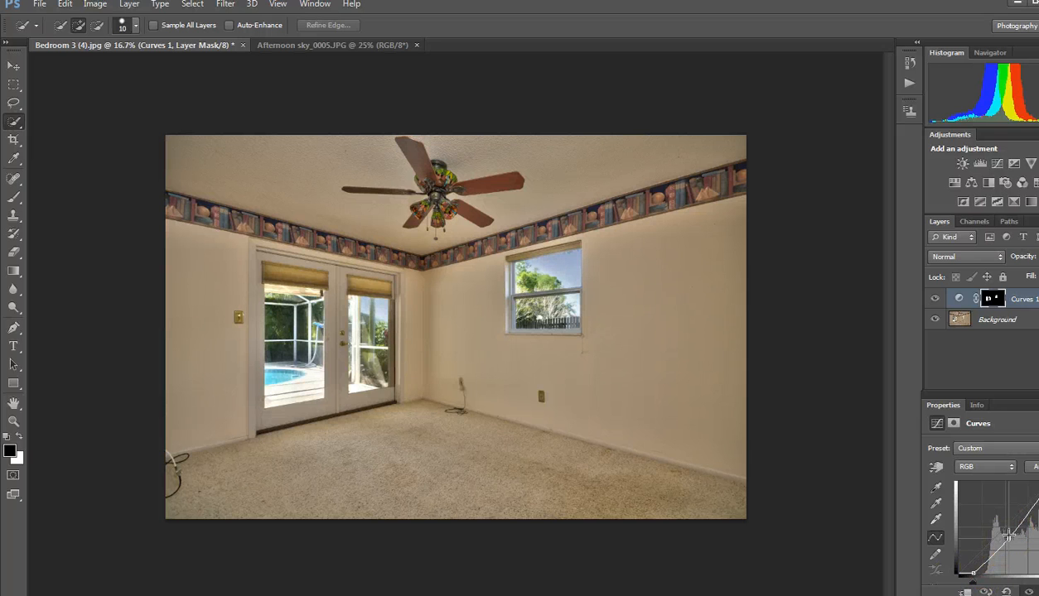
# Toggle the visibility of the Curves layer to compare the outdoor view with and without the adjustment
pyautogui.click(935, 299)
pyautogui.click(935, 299)
pyautogui.click(935, 299)
pyautogui.click(935, 299)
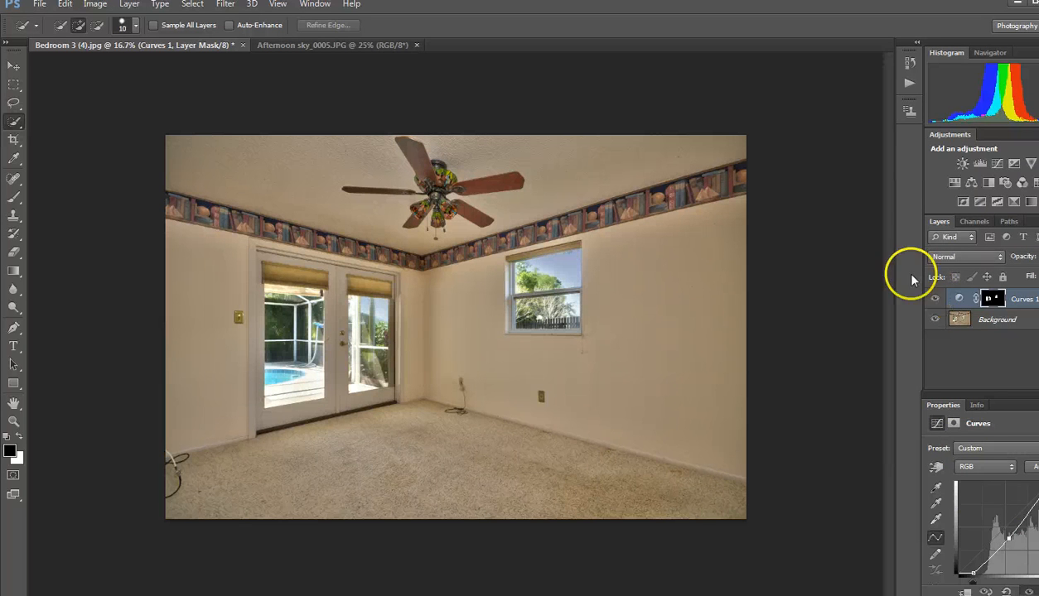
pyautogui.click(934, 300)
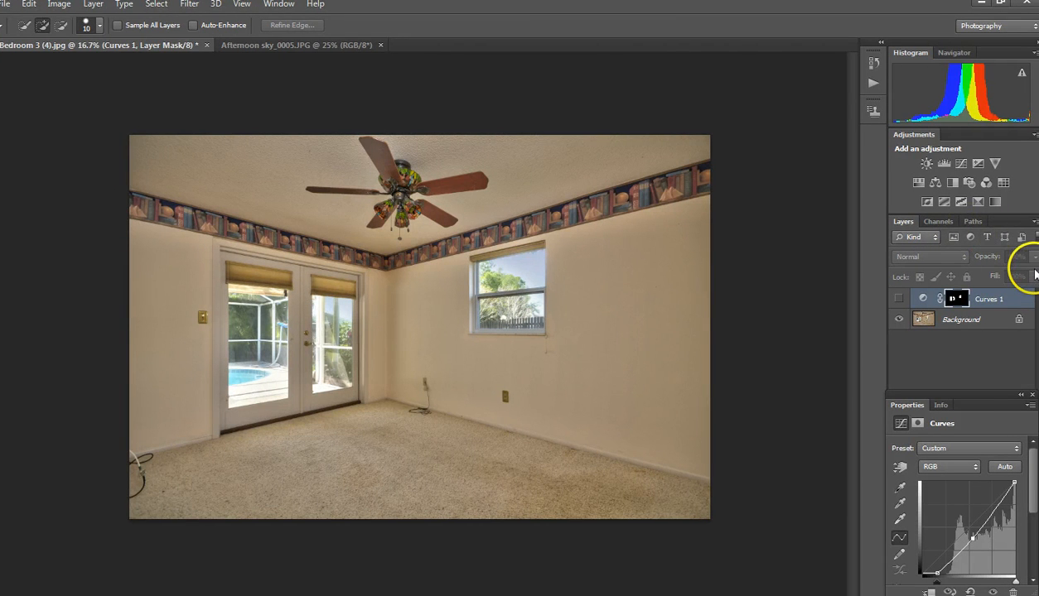
pyautogui.click(1015, 296)
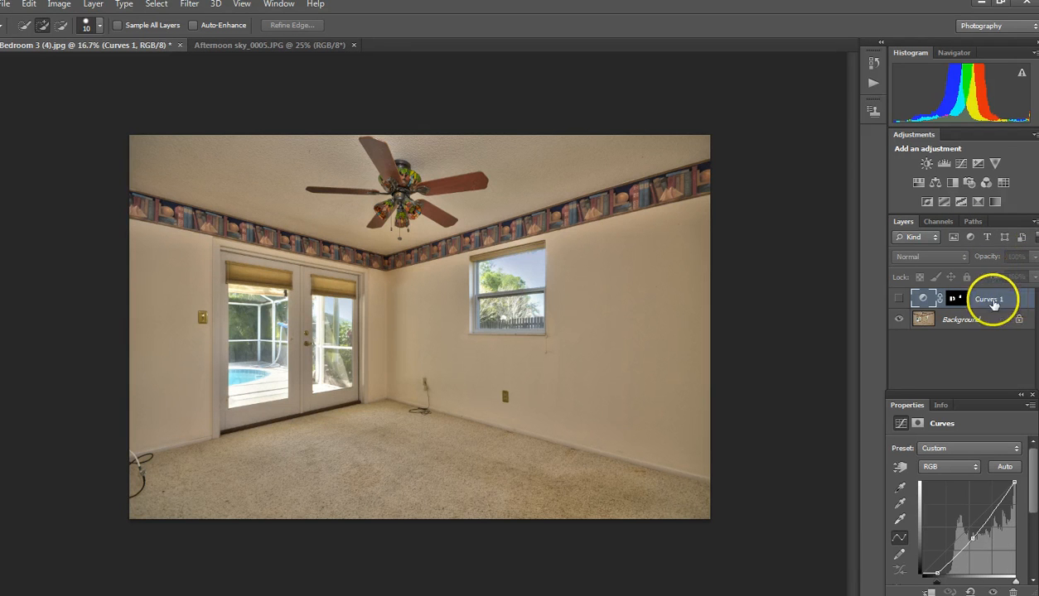
pyautogui.click(900, 299)
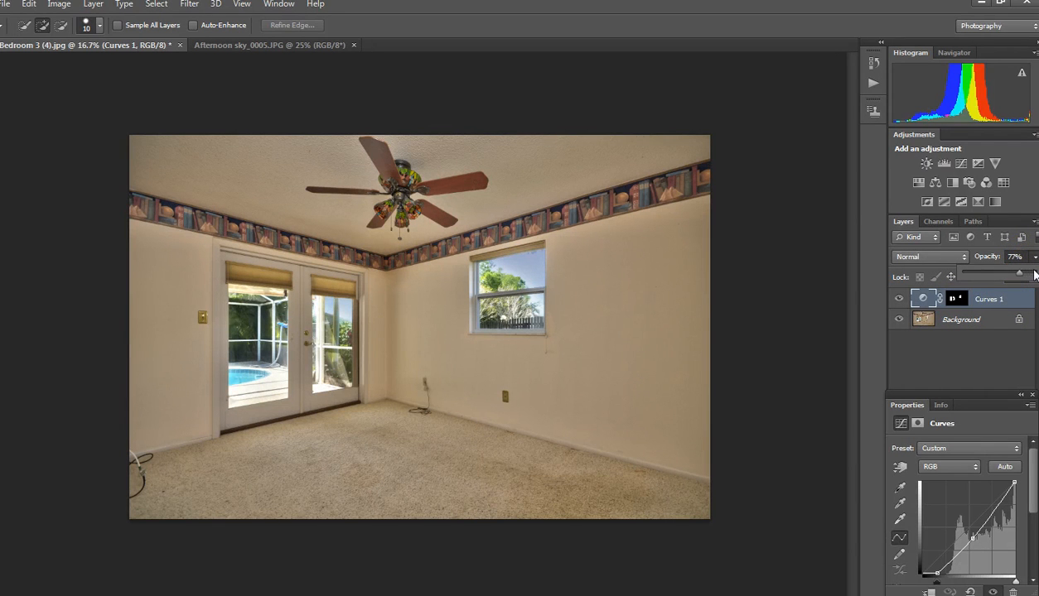
# Lower the opacity of the Curves layer to moderate the darkening, and flatten the image
pyautogui.moveTo(1034, 275); pyautogui.dragTo(1005, 276)
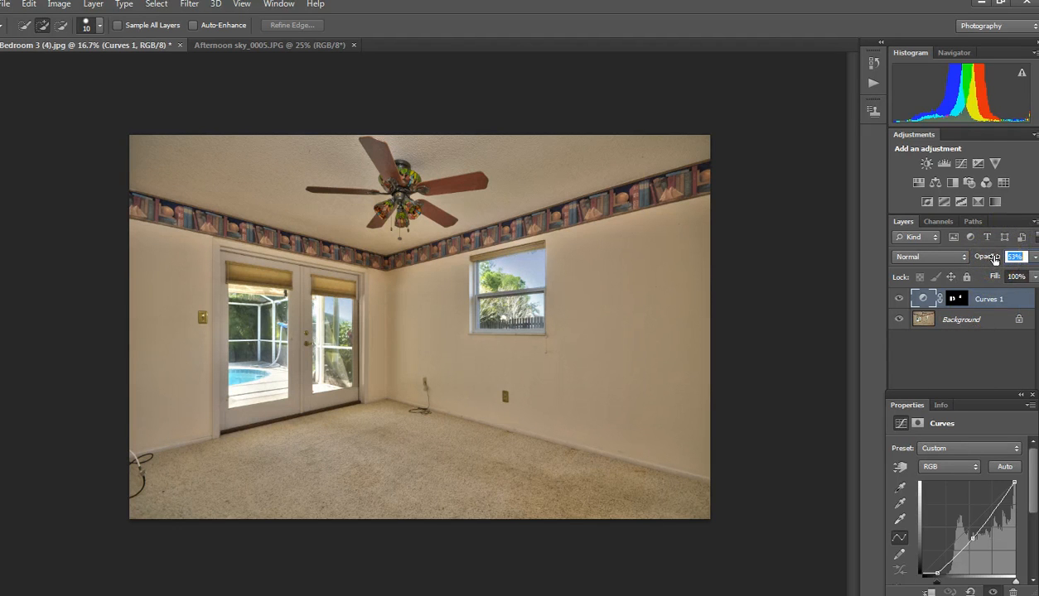
pyautogui.moveTo(993, 259)
pyautogui.mouseDown()
pyautogui.moveTo(982, 258)
pyautogui.moveTo(996, 260)
pyautogui.mouseUp()
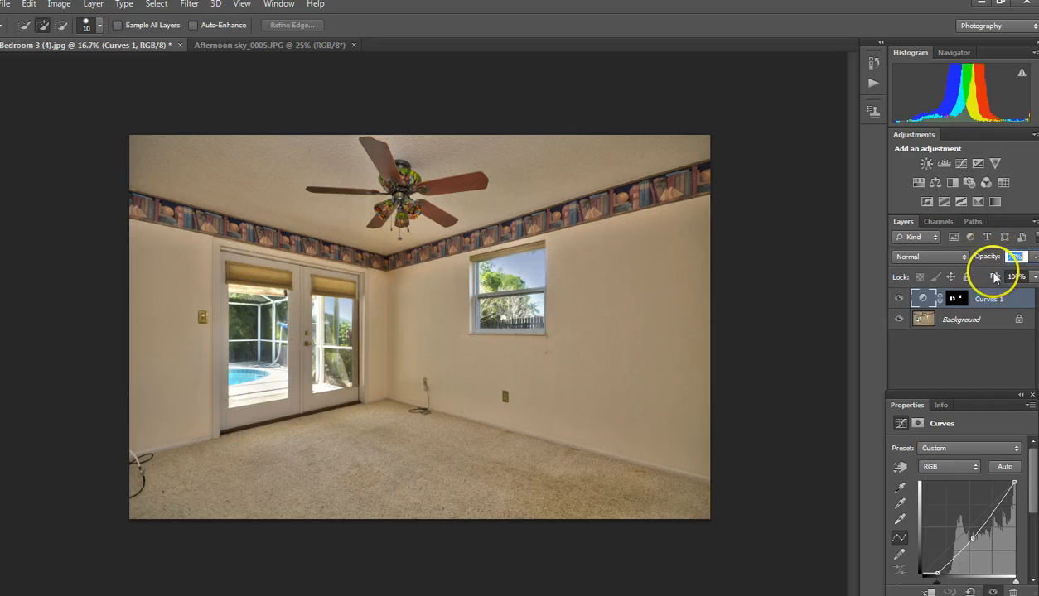
pyautogui.click(968, 319)
pyautogui.rightClick(966, 320)
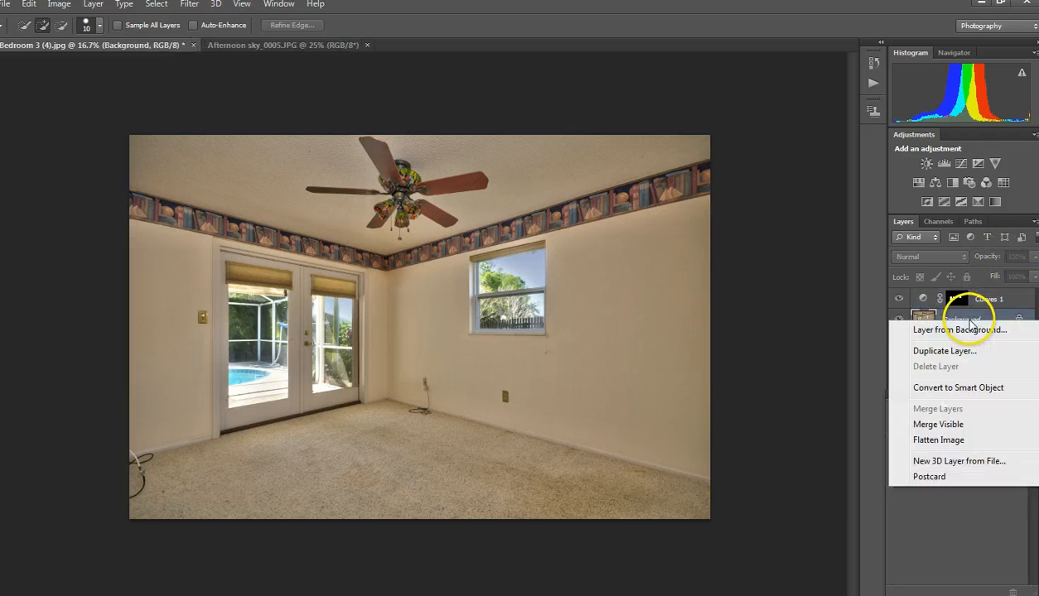
pyautogui.click(938, 442)
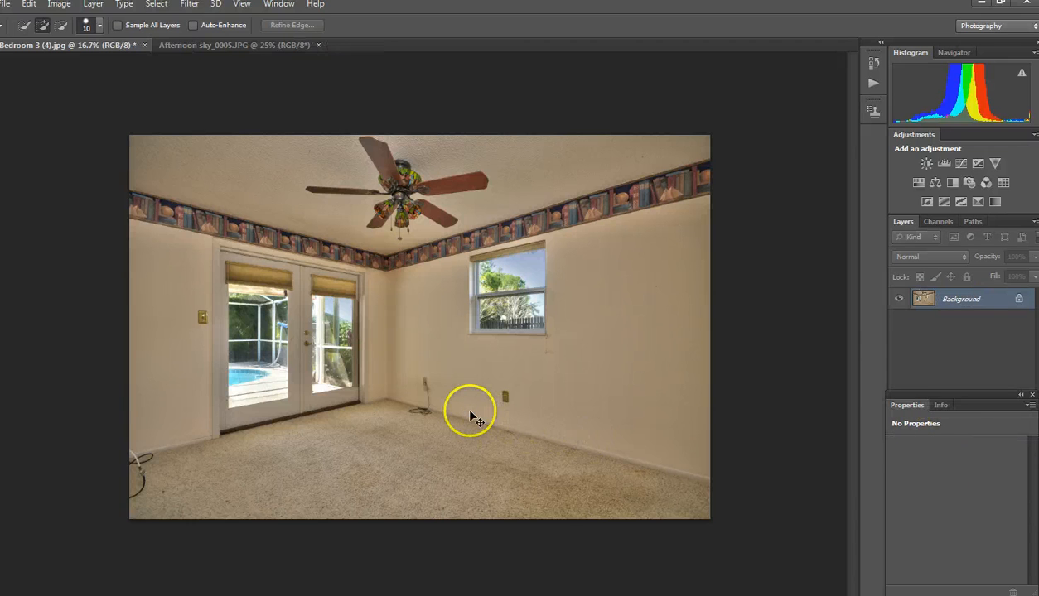
# Close the bedroom photo, saving the changes as a baseline standard JPEG at quality 10
pyautogui.hotkey('ctrl', 'w')
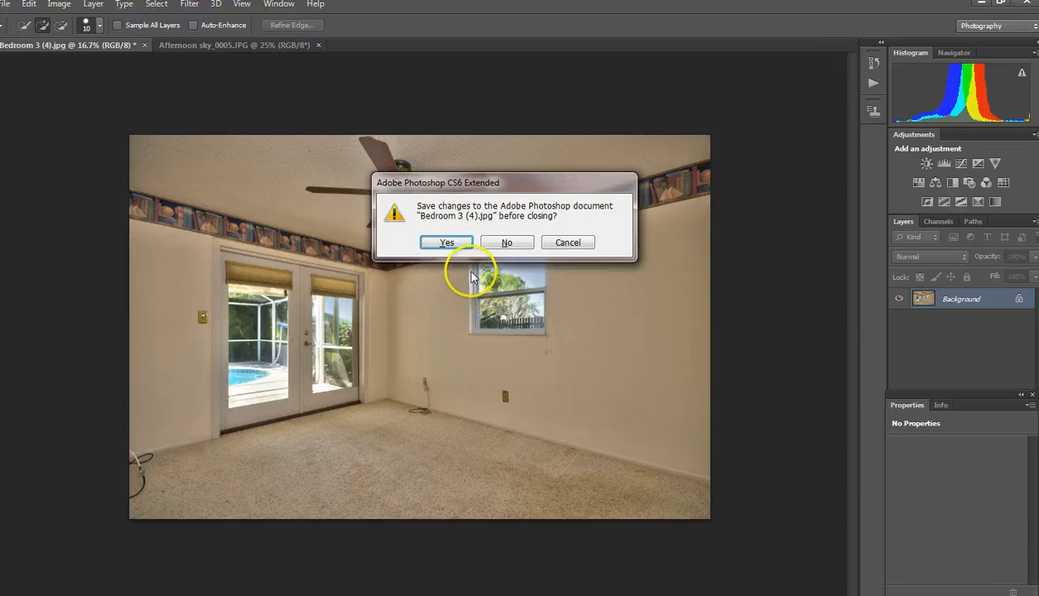
pyautogui.click(451, 243)
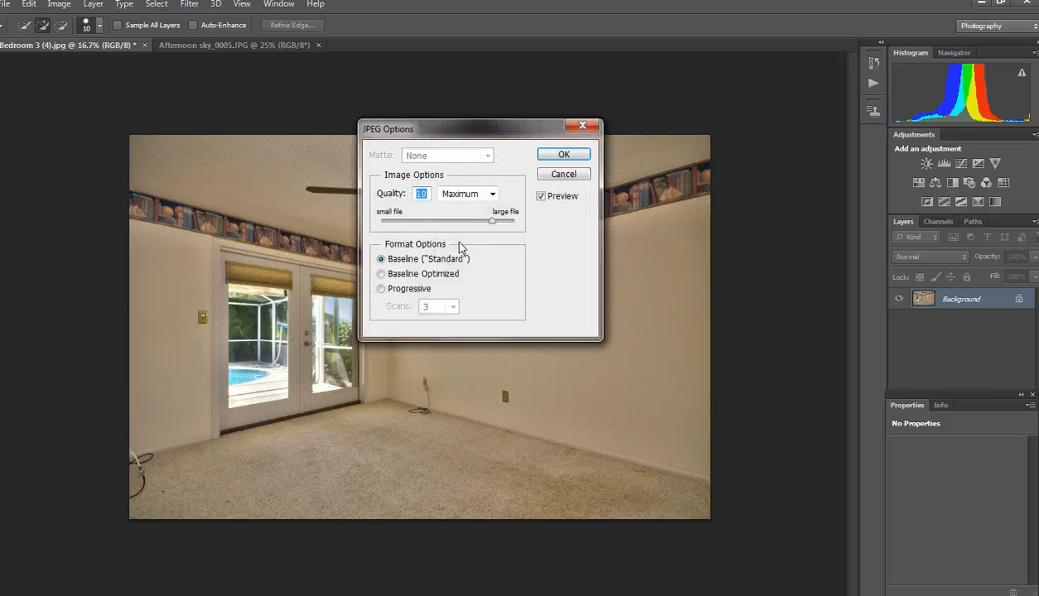
pyautogui.click(563, 154)
# Switch to Lightroom, view Bedroom 4 (1).jpg, and return to Bedroom 3 (4).jpg to check the edited version
pyautogui.hotkey('alt', 'Tab')
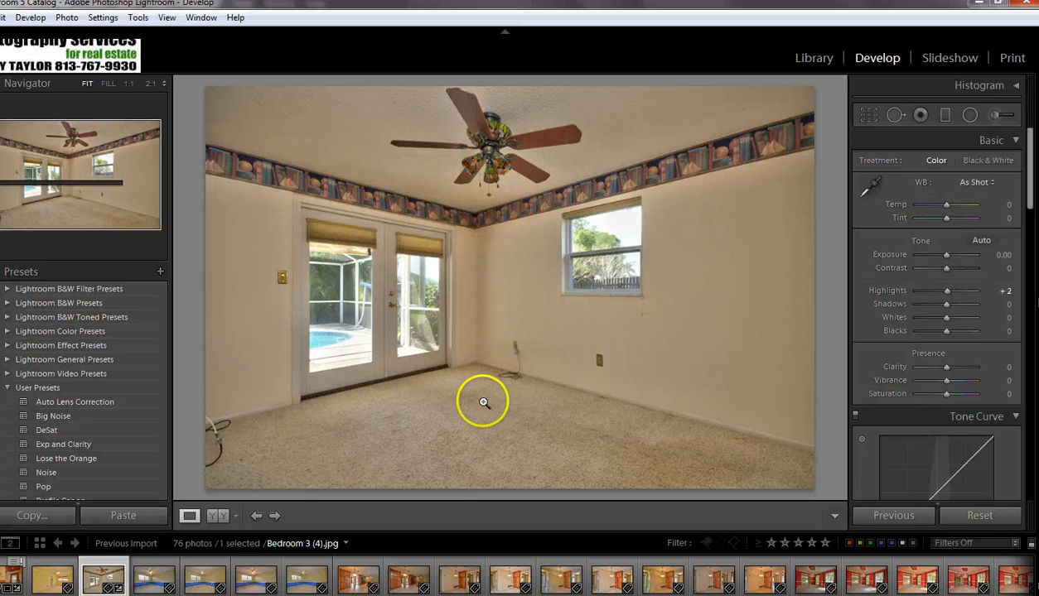
pyautogui.click(155, 580)
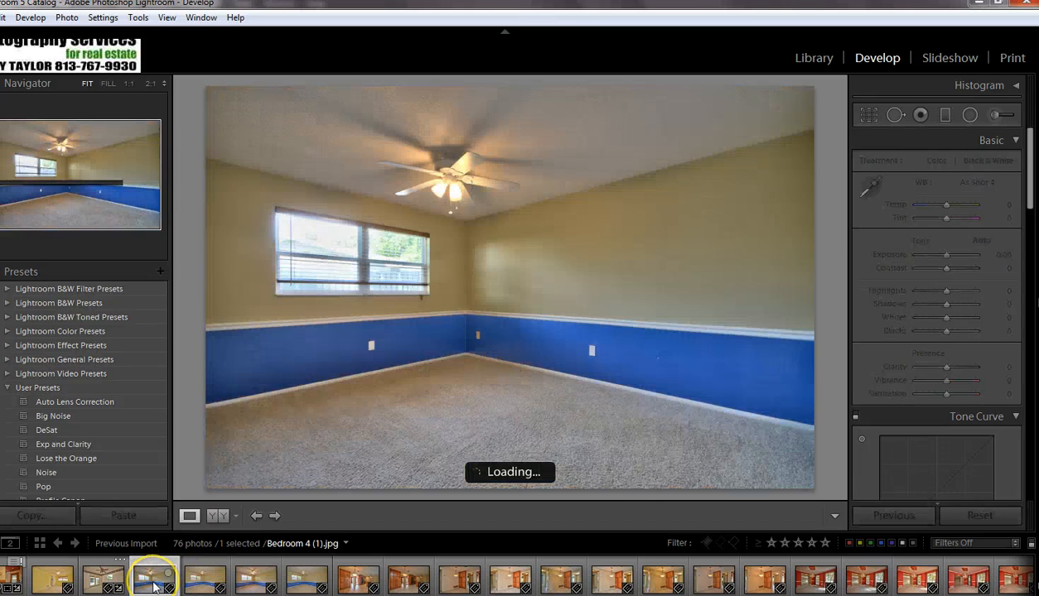
pyautogui.click(101, 577)
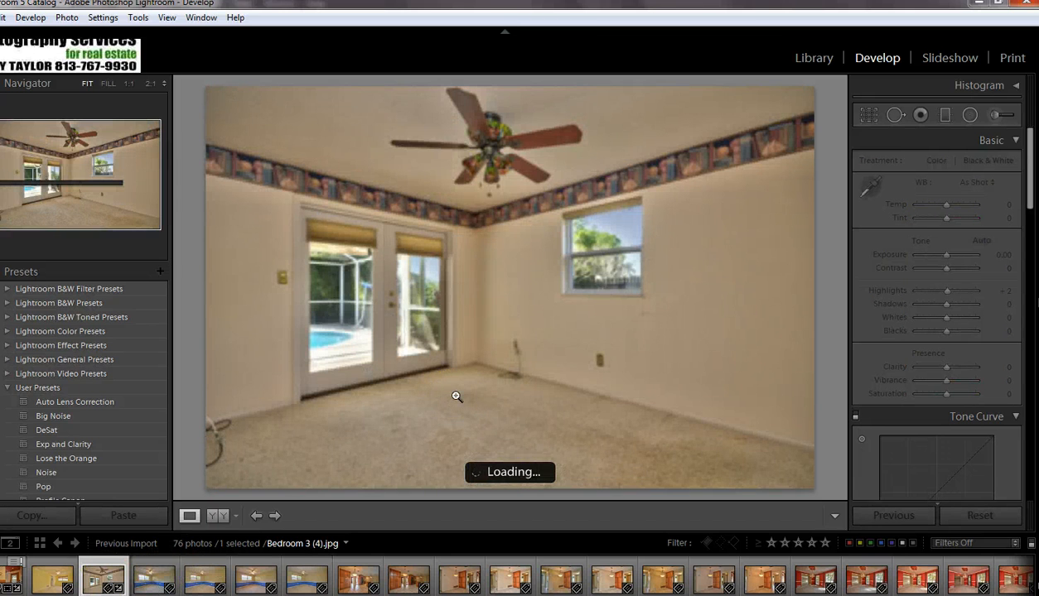